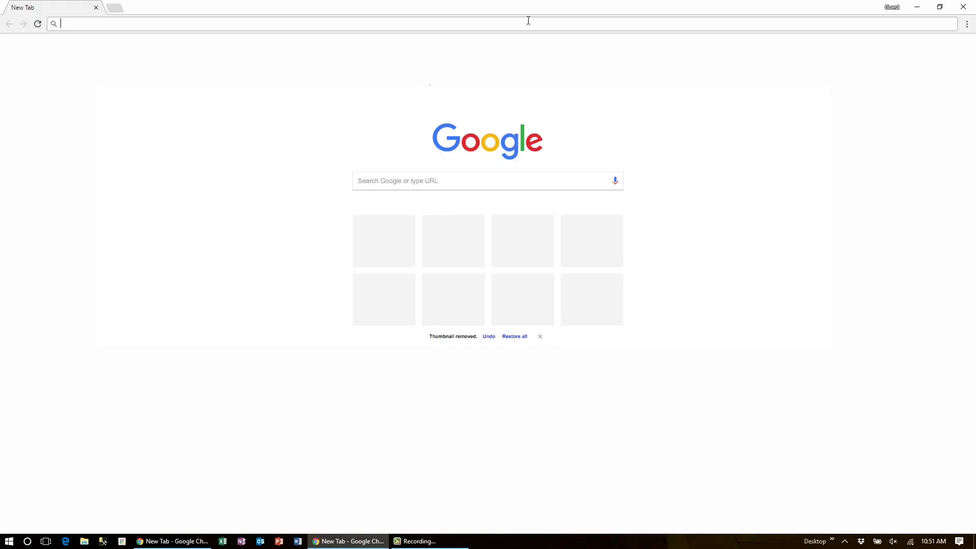
{"action": "left_click", "coordinate": [528, 21]}
{"action": "type", "text": "h"}
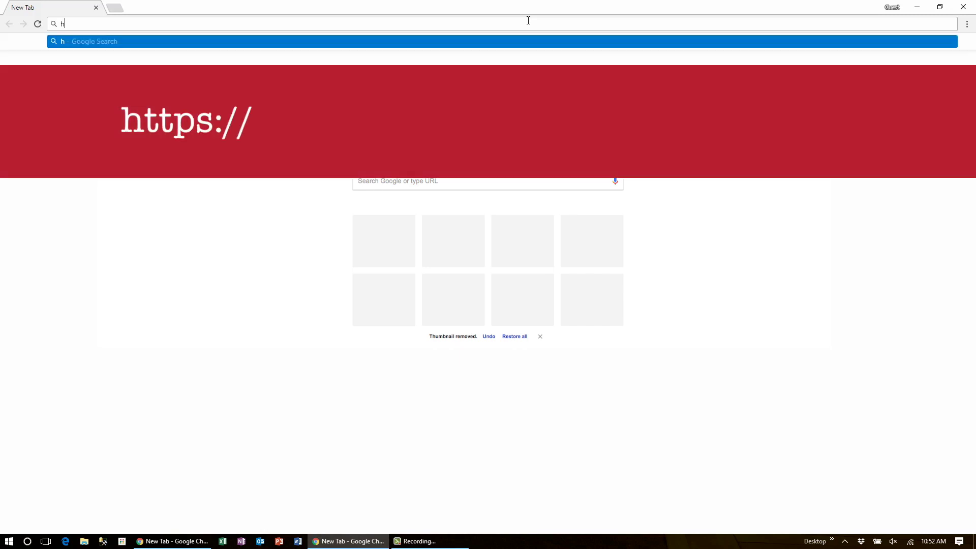
{"action": "type", "text": "ttp://"}
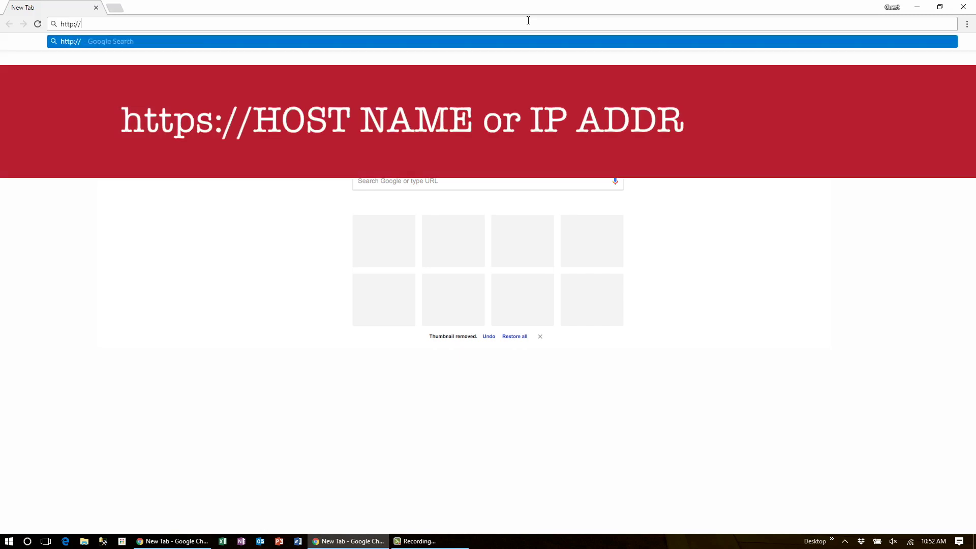
{"action": "key", "text": "Return"}
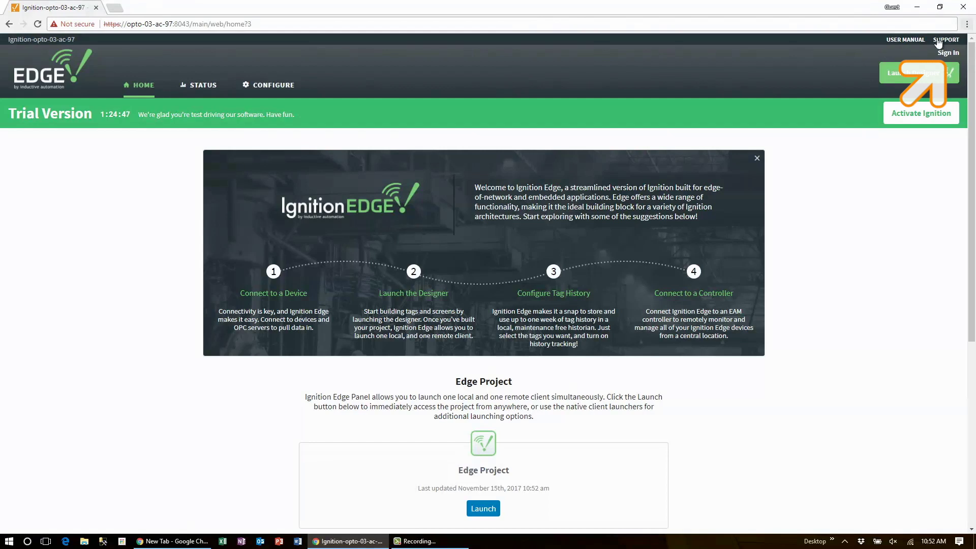
{"action": "left_click", "coordinate": [952, 52]}
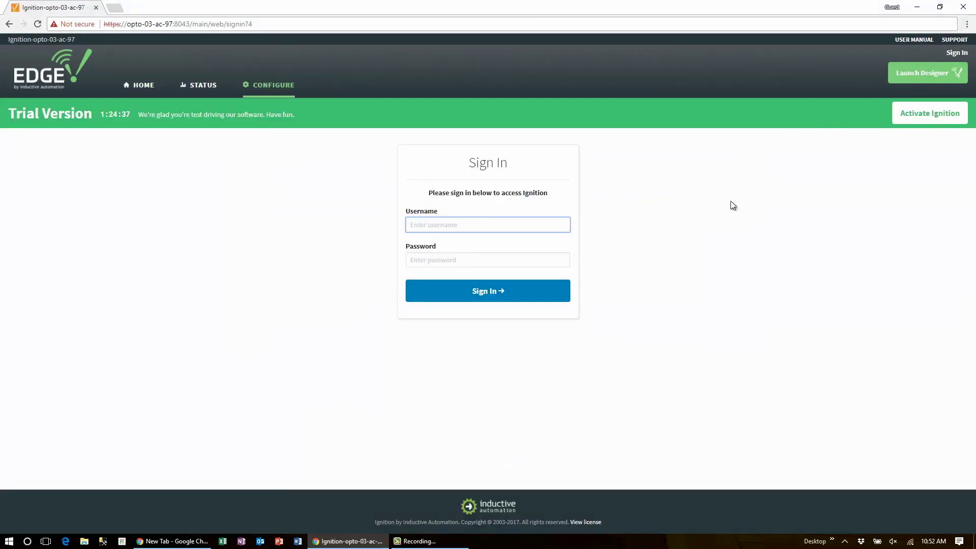
Sign in to the gateway with the administrator username and password
{"action": "type", "text": "admin"}
{"action": "key", "text": "Tab"}
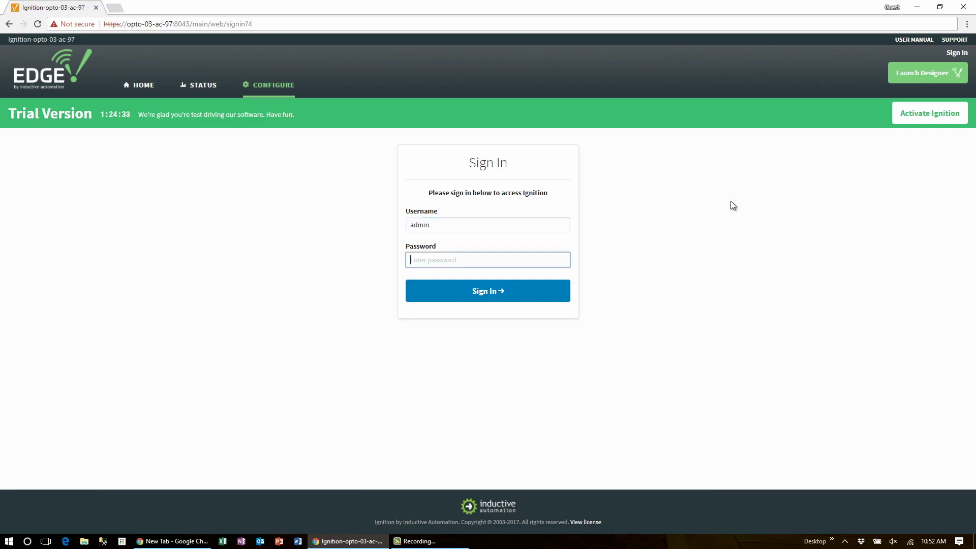
{"action": "type", "text": "password"}
{"action": "key", "text": "Return"}
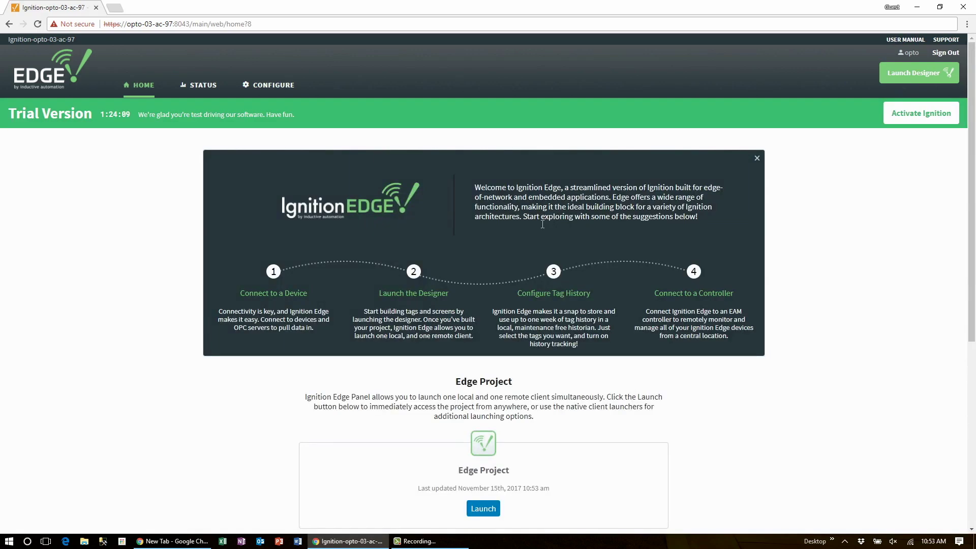
Open the gateway's CONFIGURE section and scroll its sidebar
{"action": "left_click", "coordinate": [273, 86]}
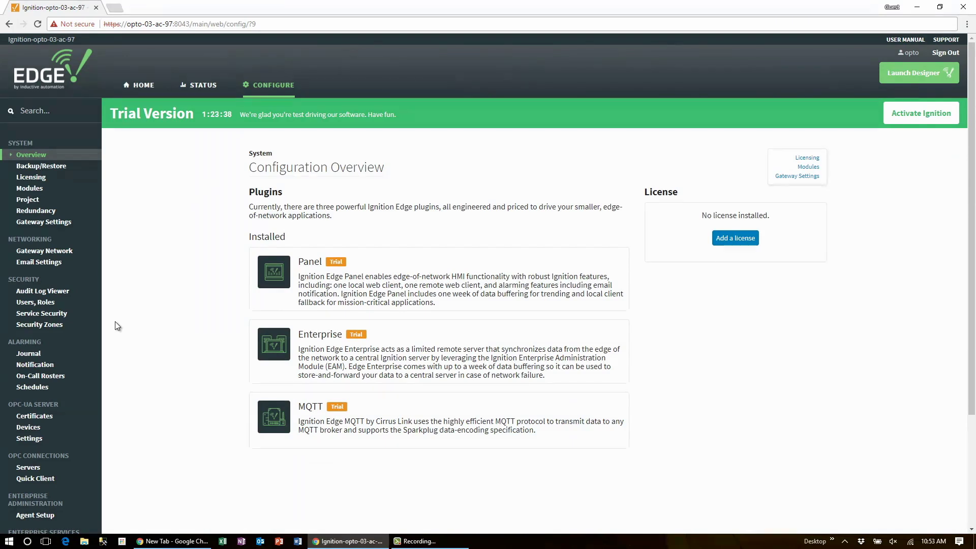
{"action": "scroll", "coordinate": [115, 322], "scroll_direction": "down", "scroll_amount": 2}
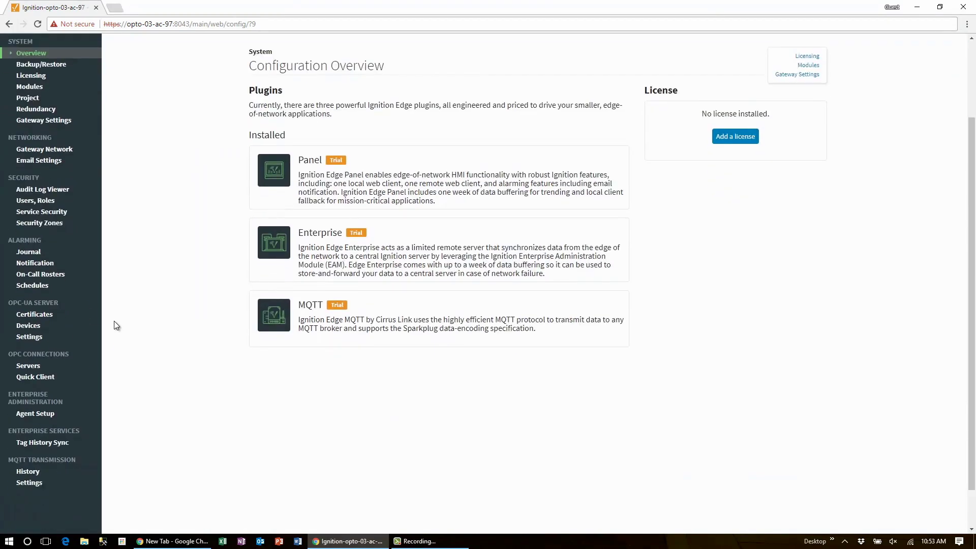
Save the OPC-UA server settings with anonymous access allowed, tag providers exposed, and port 4096
{"action": "left_click", "coordinate": [27, 337]}
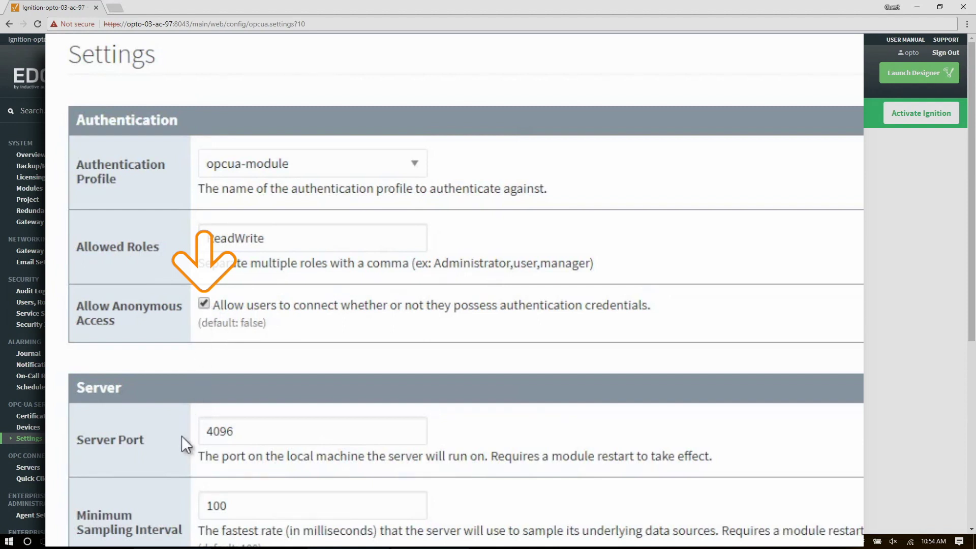
{"action": "scroll", "coordinate": [178, 447], "scroll_direction": "down", "scroll_amount": 4}
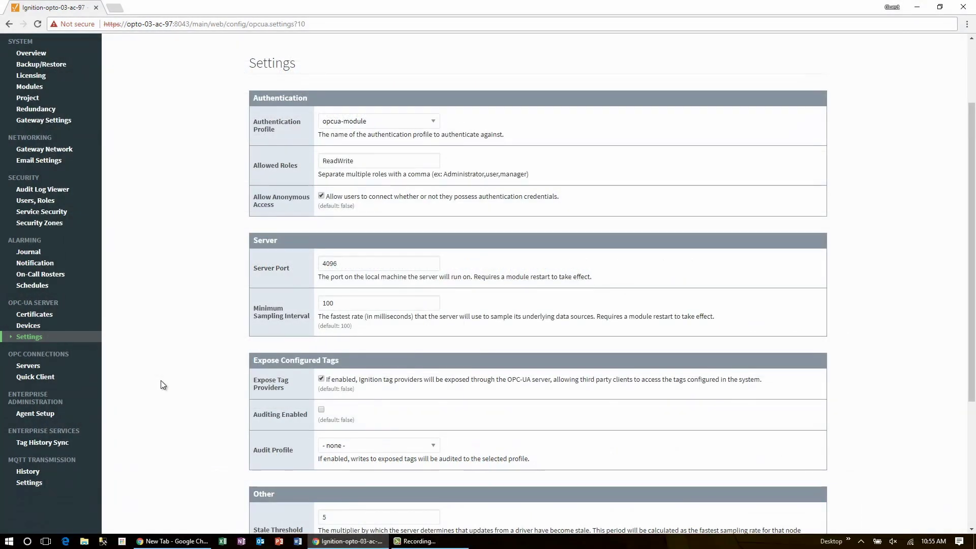
{"action": "scroll", "coordinate": [162, 382], "scroll_direction": "down", "scroll_amount": 1}
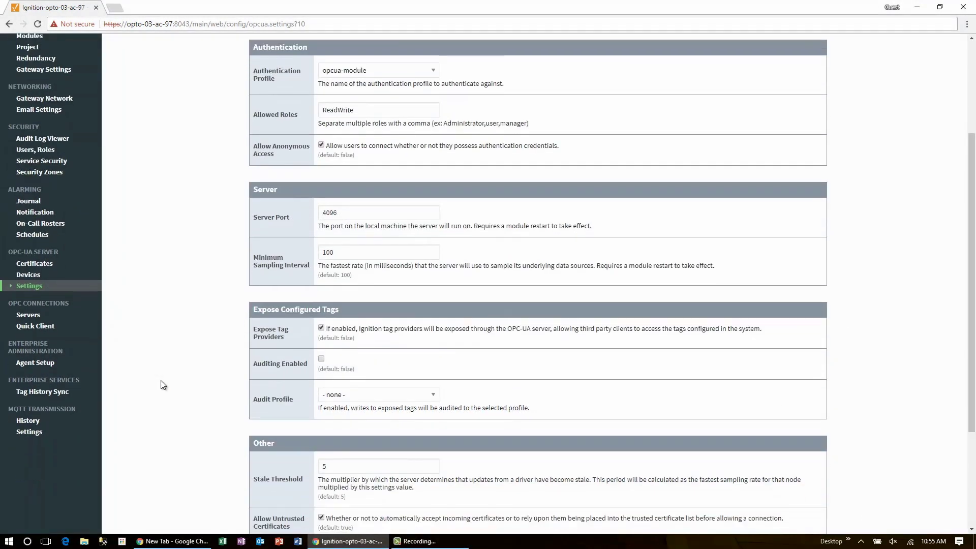
{"action": "scroll", "coordinate": [162, 384], "scroll_direction": "down", "scroll_amount": 2}
{"action": "scroll", "coordinate": [161, 385], "scroll_direction": "down", "scroll_amount": 1}
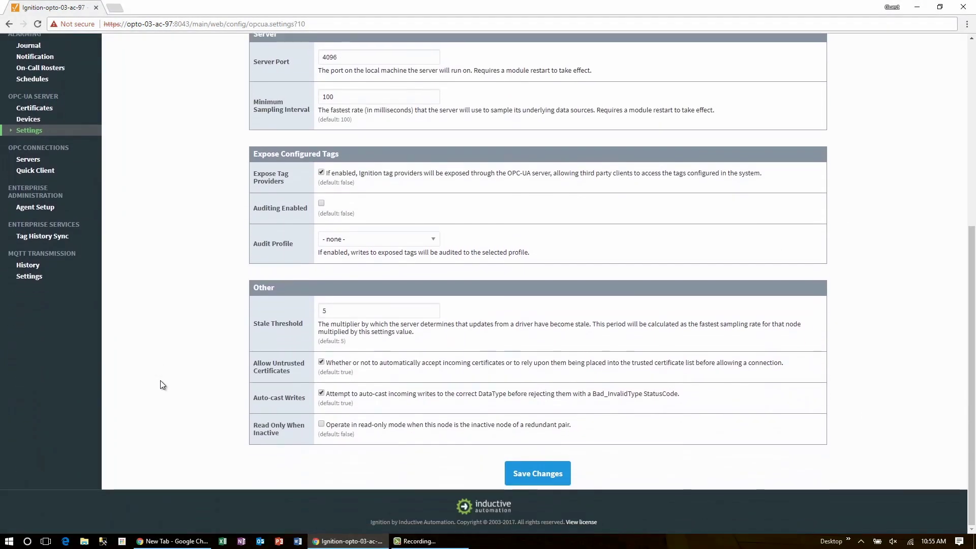
{"action": "left_click", "coordinate": [549, 473]}
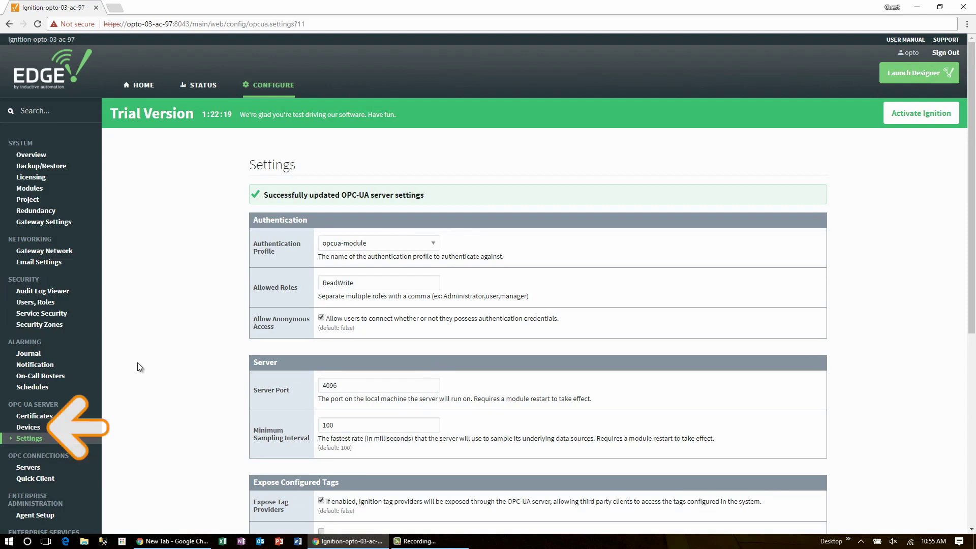
Create a new OPC-UA device and continue with the Allen-Bradley Logix Driver type
{"action": "left_click", "coordinate": [27, 428]}
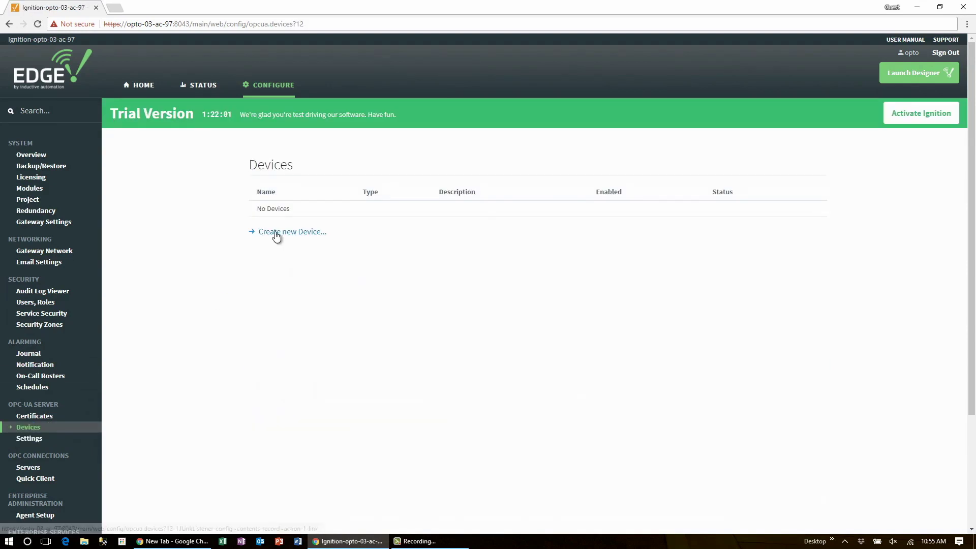
{"action": "left_click", "coordinate": [277, 234]}
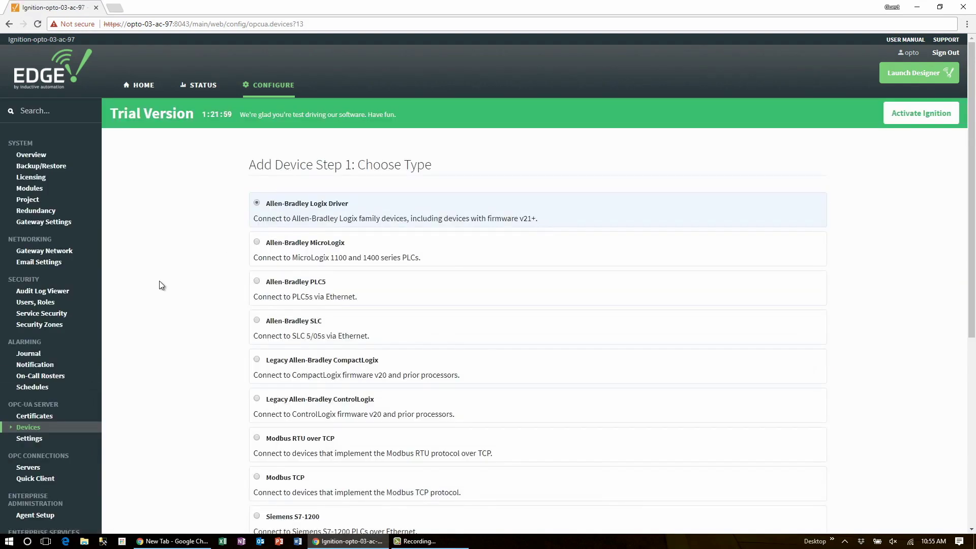
{"action": "scroll", "coordinate": [158, 280], "scroll_direction": "down", "scroll_amount": 1}
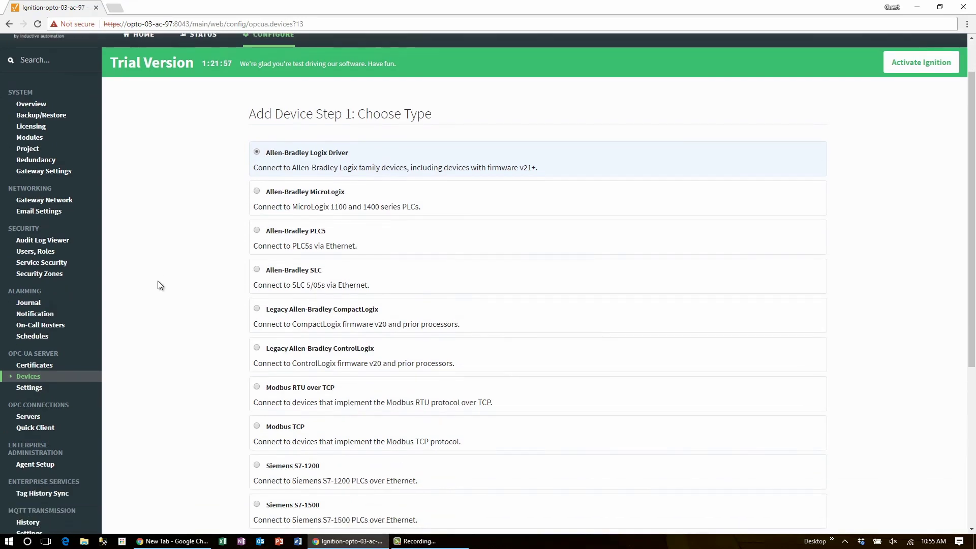
{"action": "scroll", "coordinate": [157, 280], "scroll_direction": "down", "scroll_amount": 1}
{"action": "scroll", "coordinate": [157, 285], "scroll_direction": "down", "scroll_amount": 2}
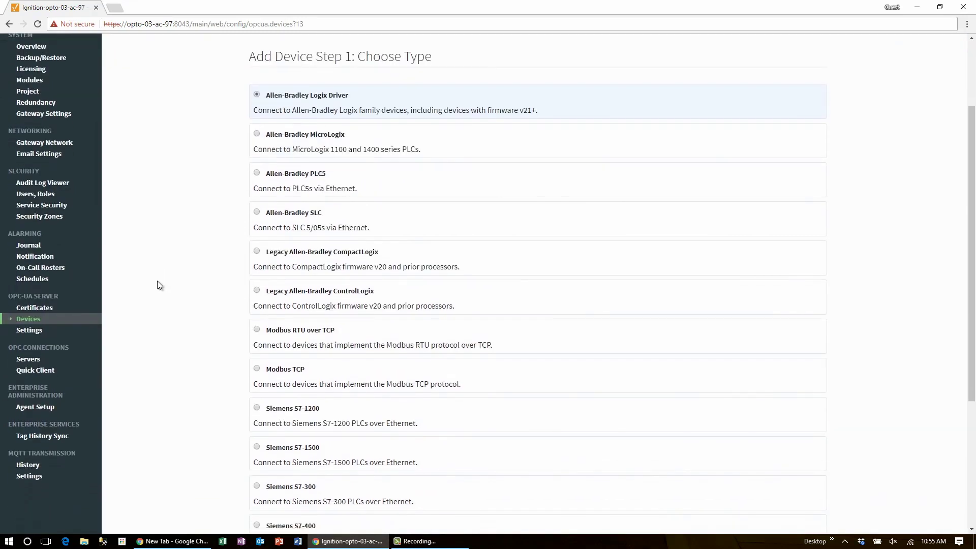
{"action": "scroll", "coordinate": [157, 281], "scroll_direction": "down", "scroll_amount": 3}
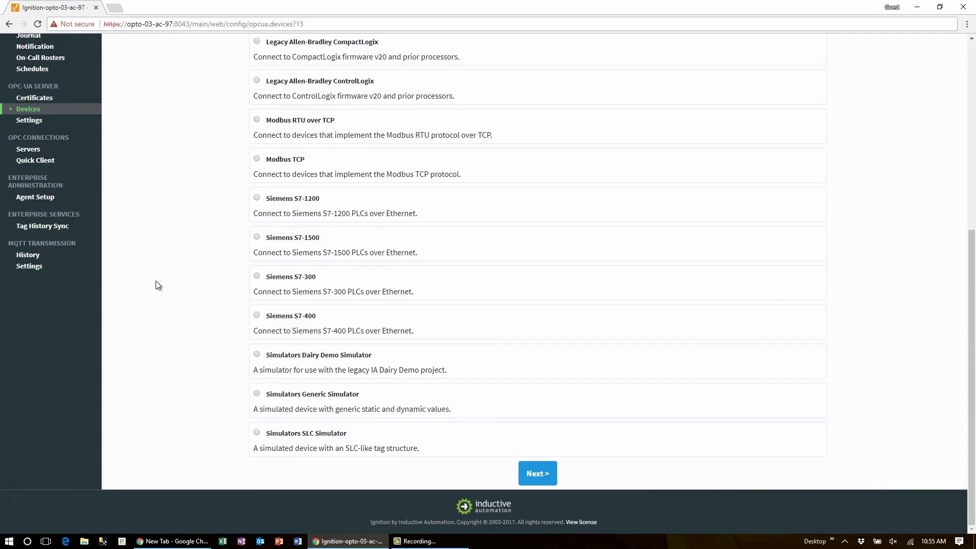
{"action": "scroll", "coordinate": [156, 283], "scroll_direction": "up", "scroll_amount": 4}
{"action": "scroll", "coordinate": [156, 282], "scroll_direction": "up", "scroll_amount": 3}
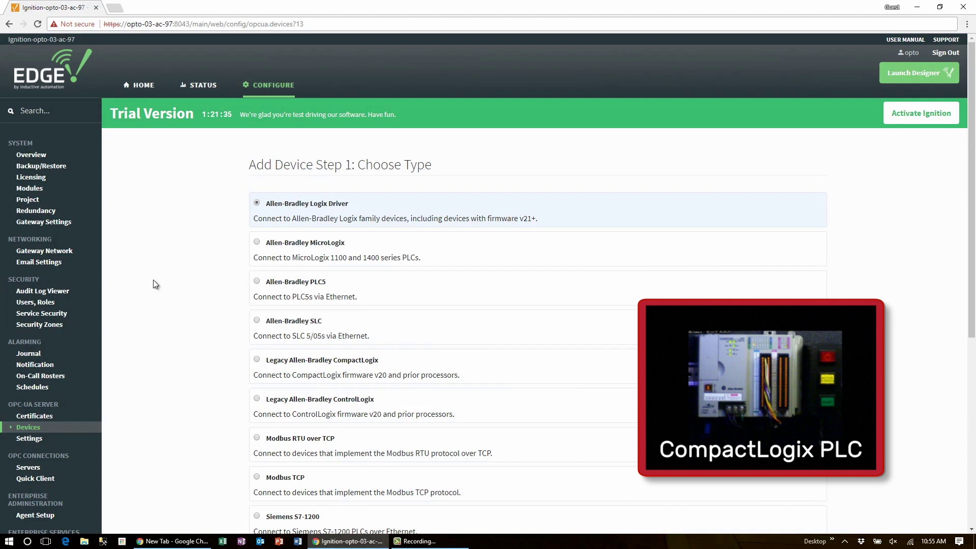
{"action": "scroll", "coordinate": [153, 280], "scroll_direction": "down", "scroll_amount": 6}
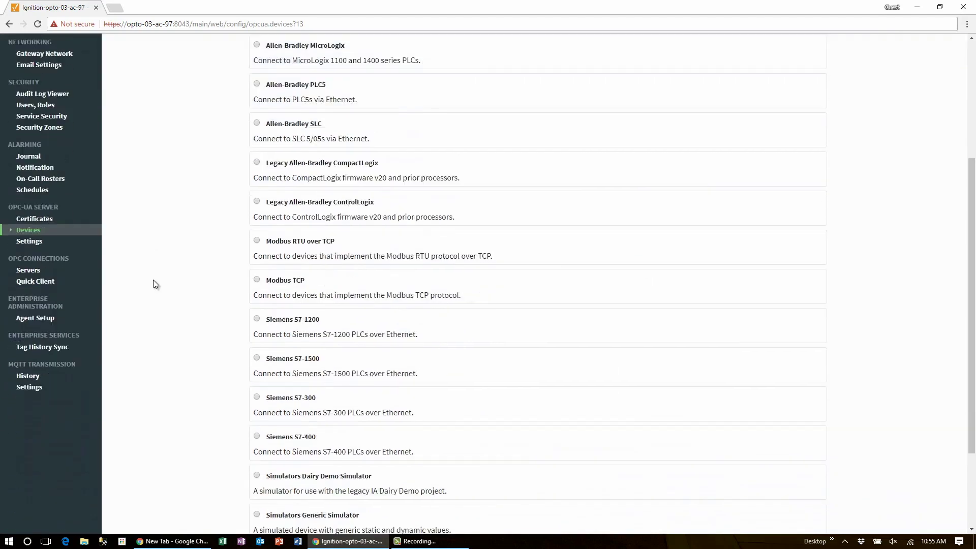
{"action": "left_click", "coordinate": [548, 488]}
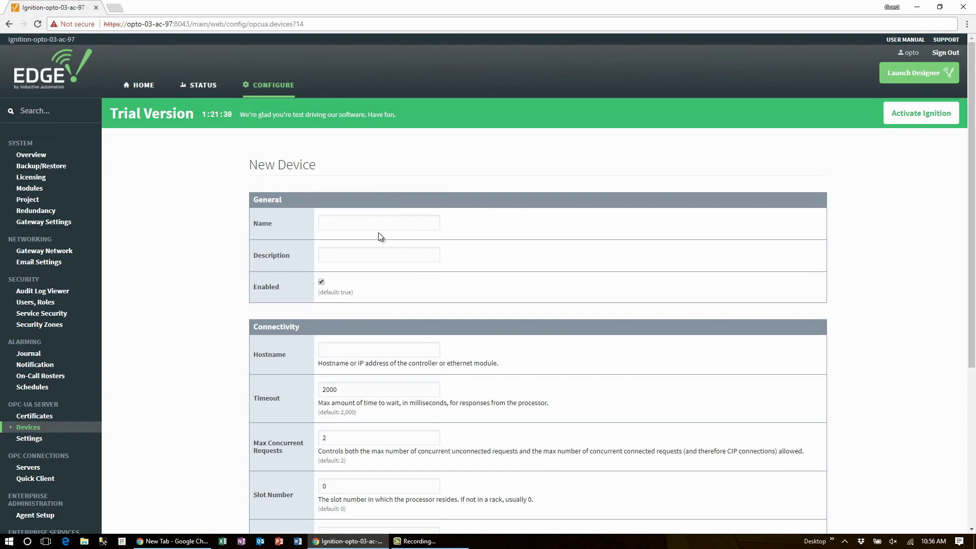
Create the device 'AB PLC' with hostname 10.192.52.119
{"action": "left_click", "coordinate": [372, 223]}
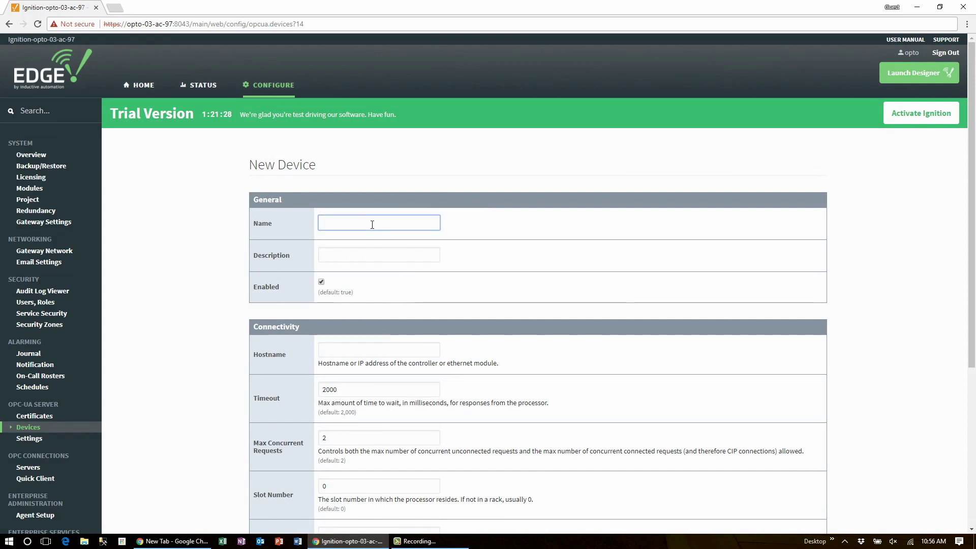
{"action": "type", "text": "AB PLC"}
{"action": "left_click", "coordinate": [350, 349]}
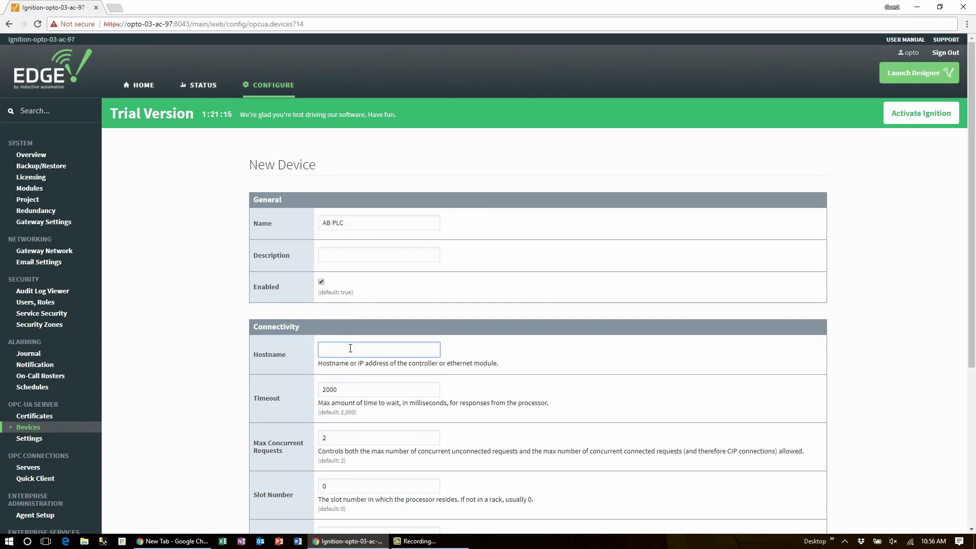
{"action": "type", "text": "10.192."}
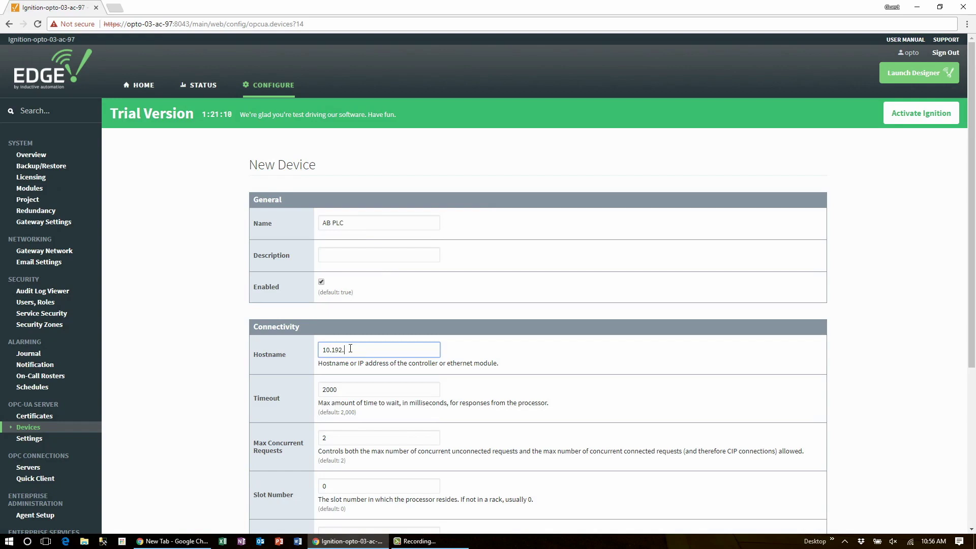
{"action": "type", "text": "57.119"}
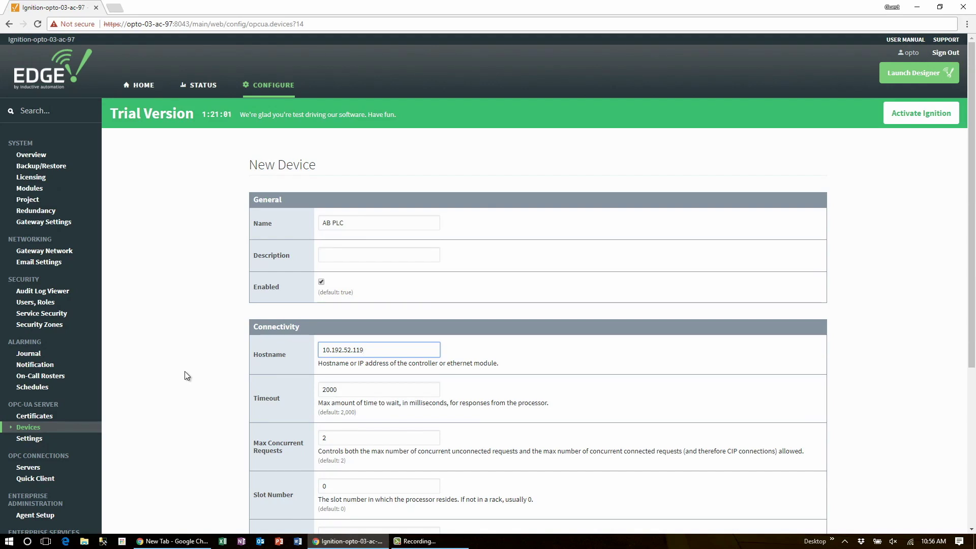
{"action": "scroll", "coordinate": [186, 376], "scroll_direction": "down", "scroll_amount": 4}
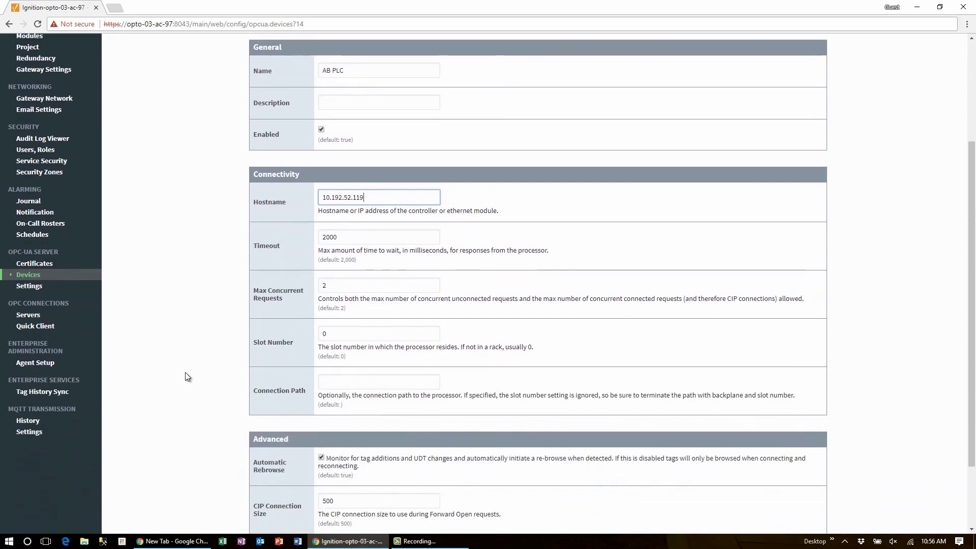
{"action": "scroll", "coordinate": [186, 376], "scroll_direction": "down", "scroll_amount": 1}
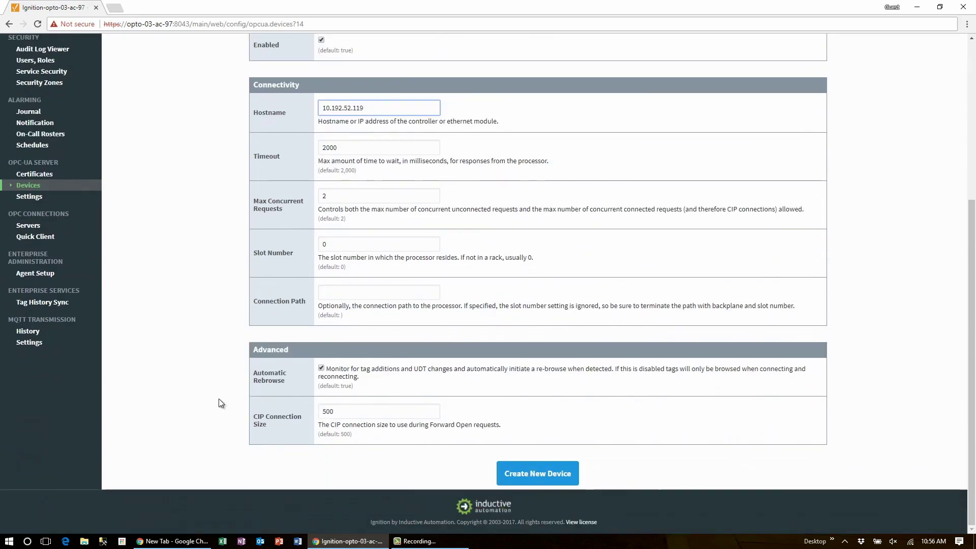
{"action": "left_click", "coordinate": [538, 473]}
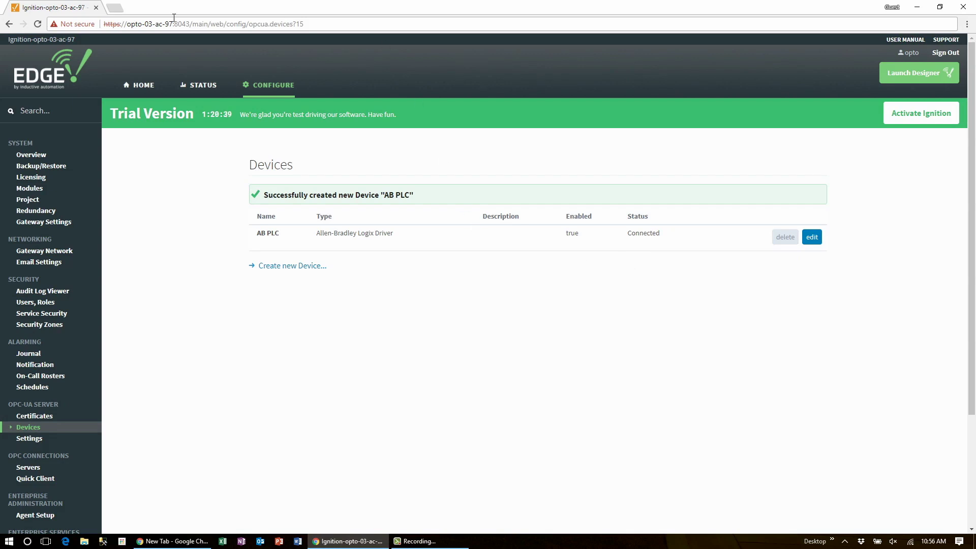
{"action": "left_click", "coordinate": [115, 7]}
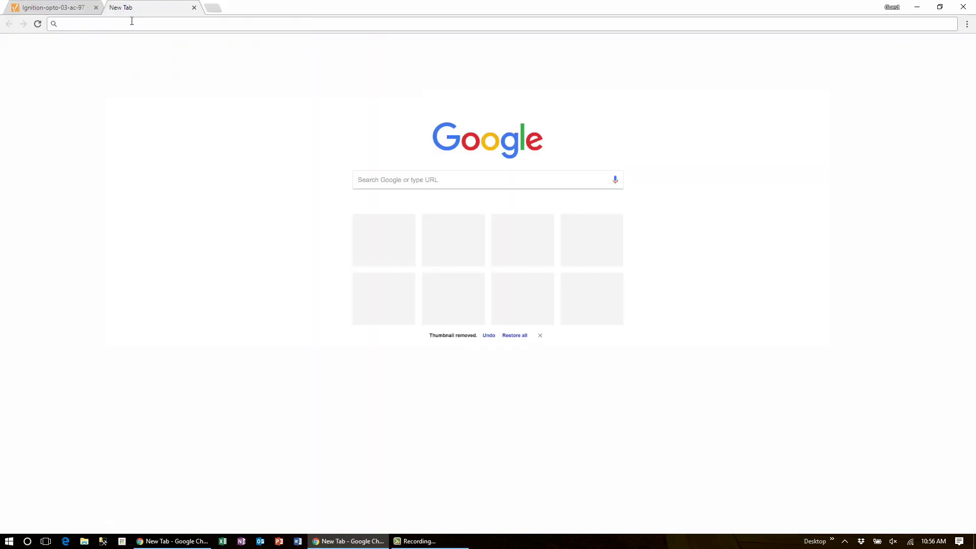
{"action": "type", "text": "https://"}
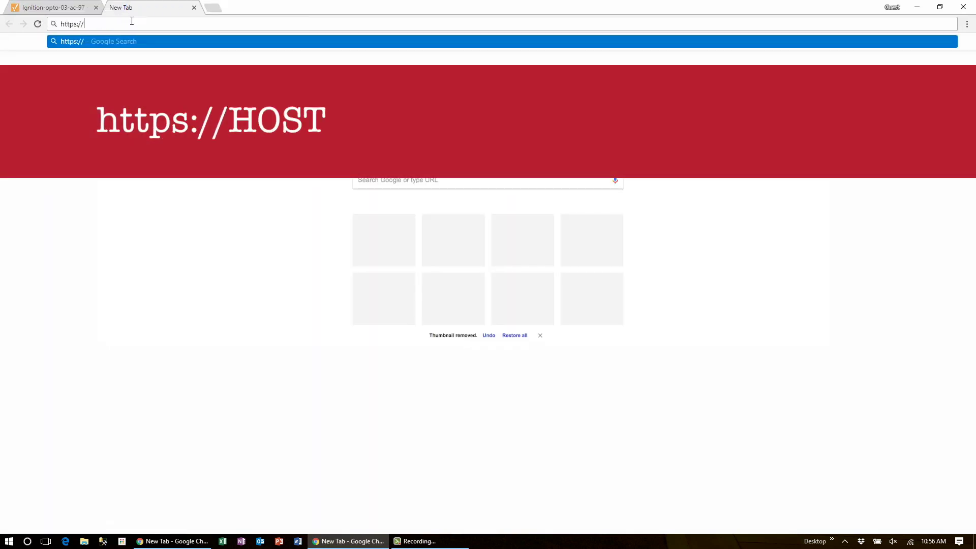
{"action": "type", "text": "opto"}
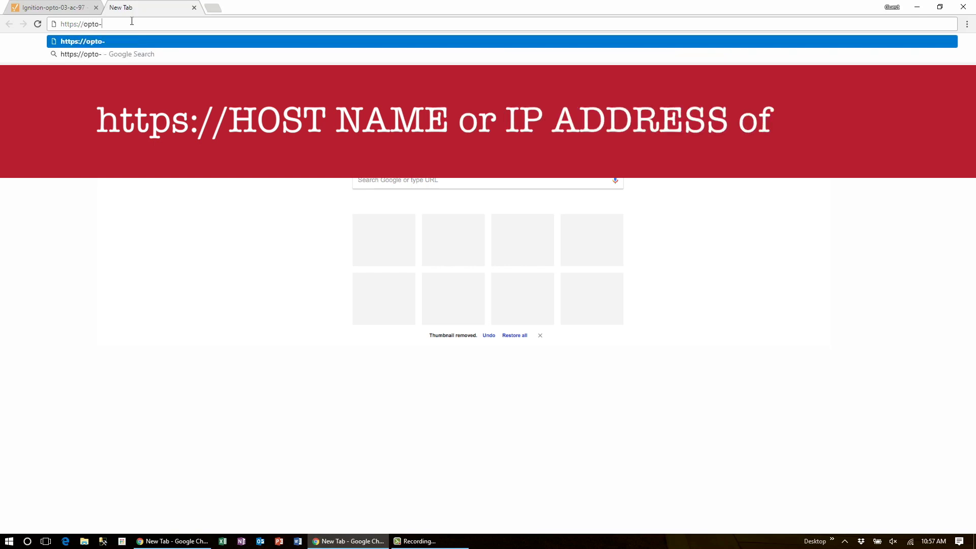
{"action": "type", "text": "-03-a97"}
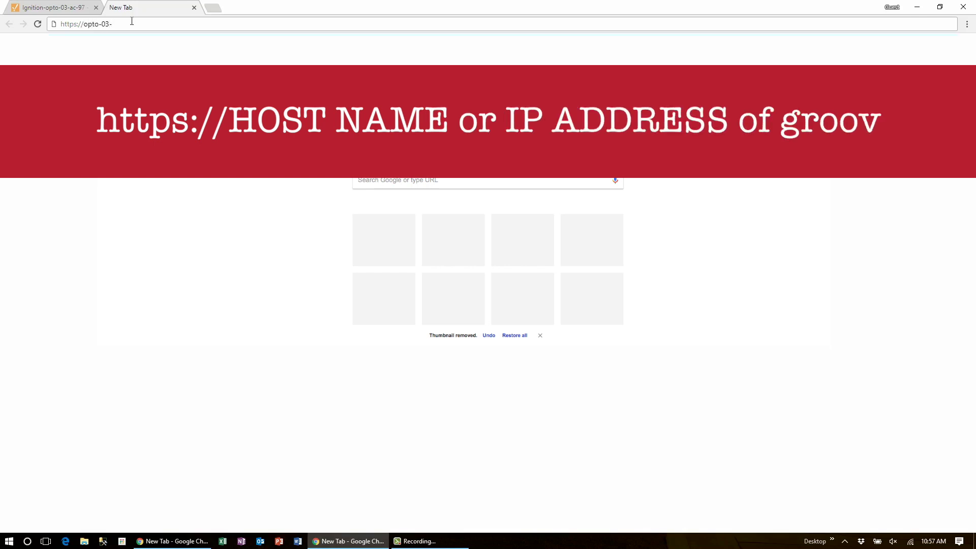
{"action": "key", "text": "Return"}
{"action": "type", "text": "c-"}
{"action": "key", "text": "Return"}
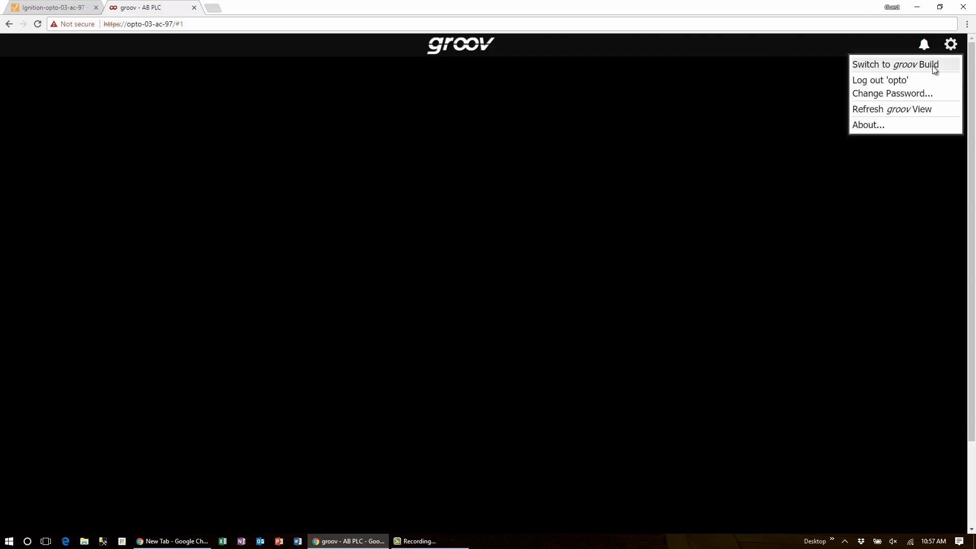
Switch from groov View into groov Build to edit the project
{"action": "left_click", "coordinate": [933, 65]}
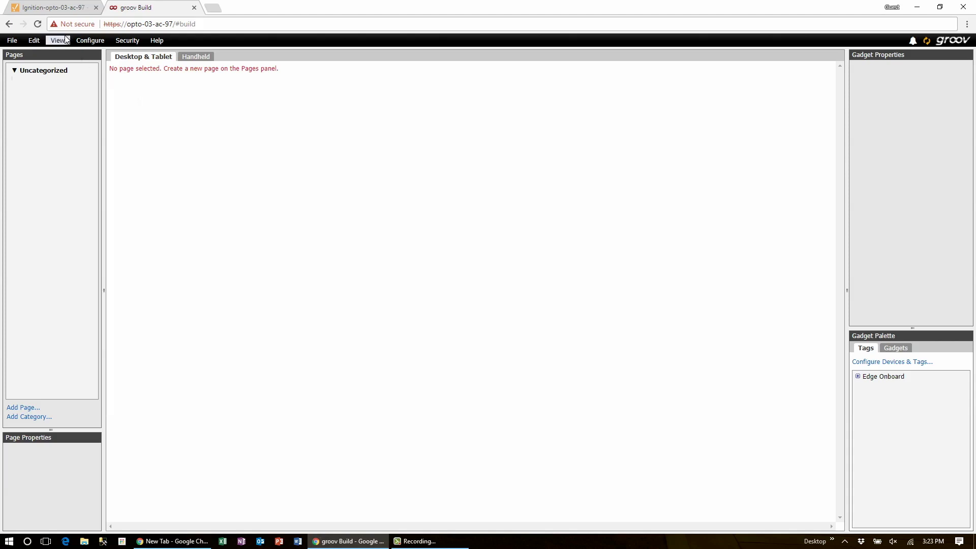
{"action": "left_click", "coordinate": [90, 40]}
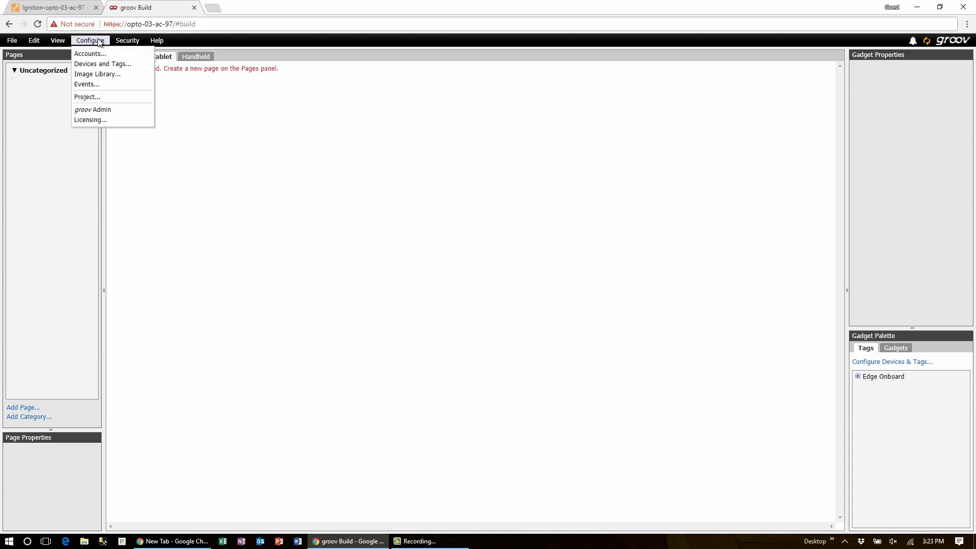
Add an OPC UA Server device named 'Edge Onboard' at localhost:4096
{"action": "left_click", "coordinate": [95, 65]}
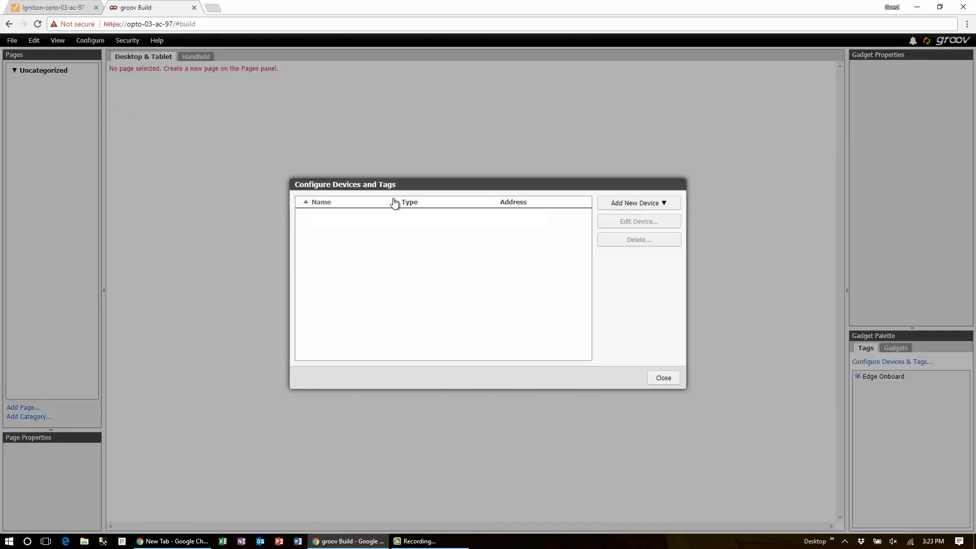
{"action": "left_click", "coordinate": [639, 204]}
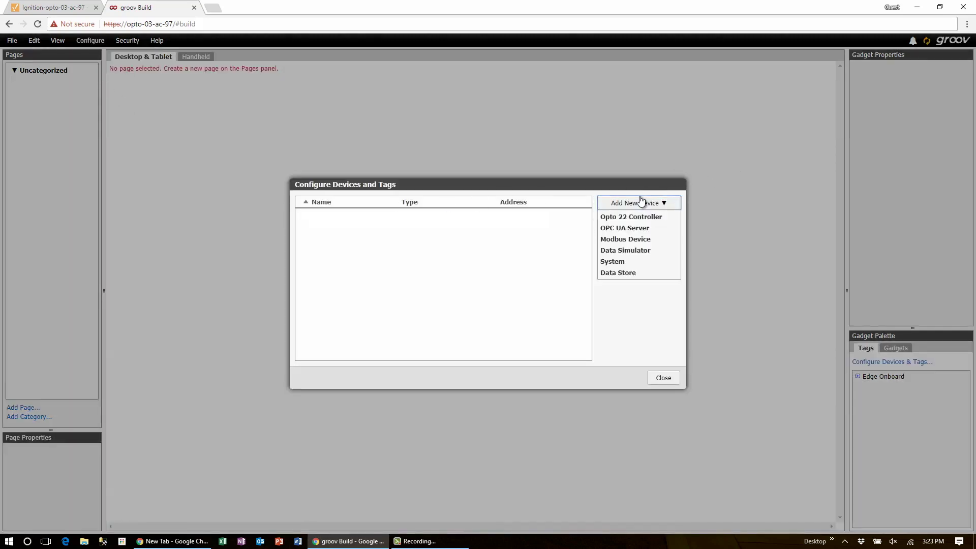
{"action": "left_click", "coordinate": [634, 227]}
{"action": "left_click", "coordinate": [546, 261]}
{"action": "type", "text": "Edge "}
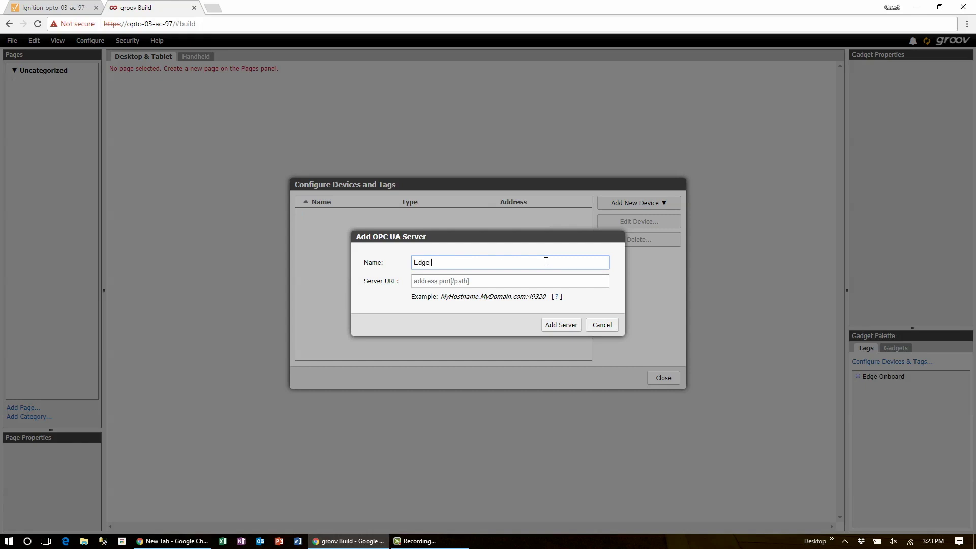
{"action": "type", "text": "Onboard"}
{"action": "key", "text": "Tab"}
{"action": "type", "text": "local"}
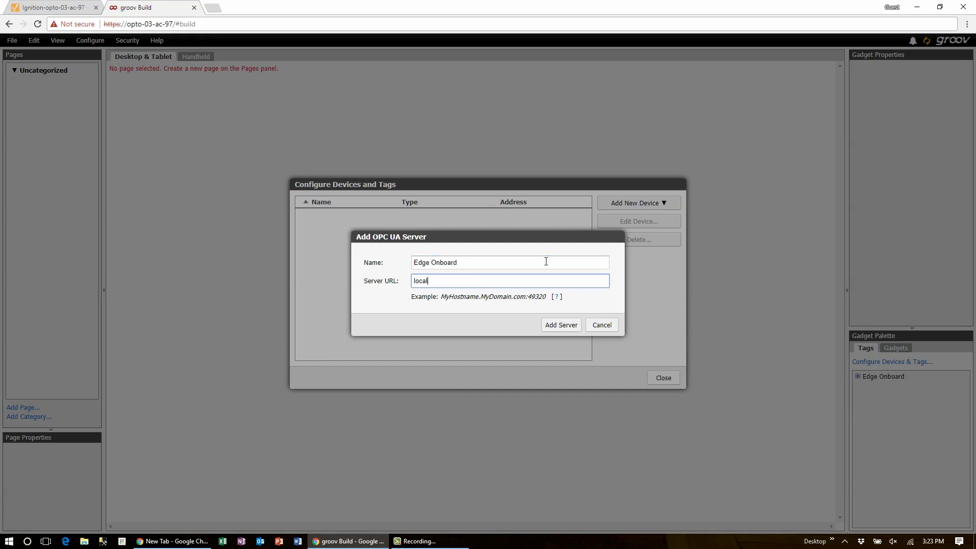
{"action": "type", "text": "host:4096"}
{"action": "left_click", "coordinate": [557, 298]}
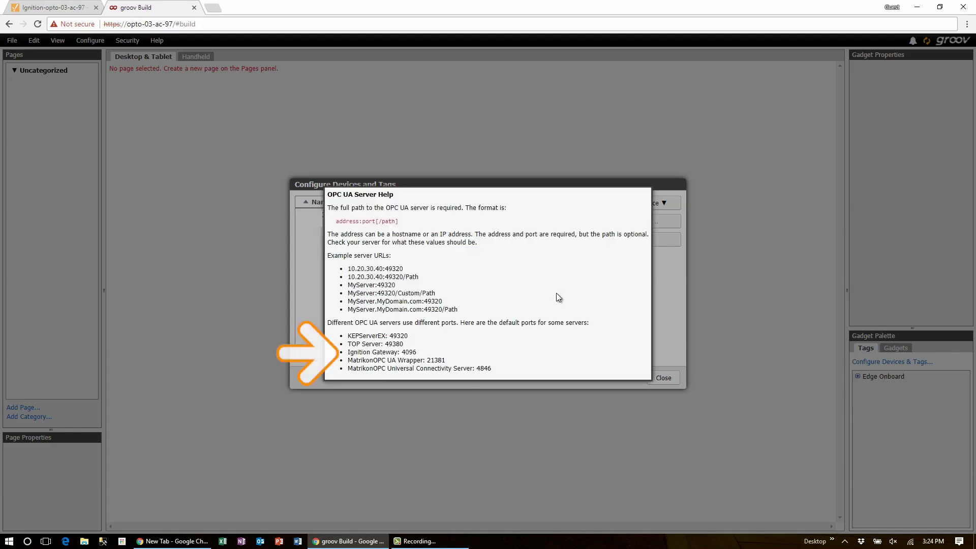
{"action": "left_click", "coordinate": [300, 301]}
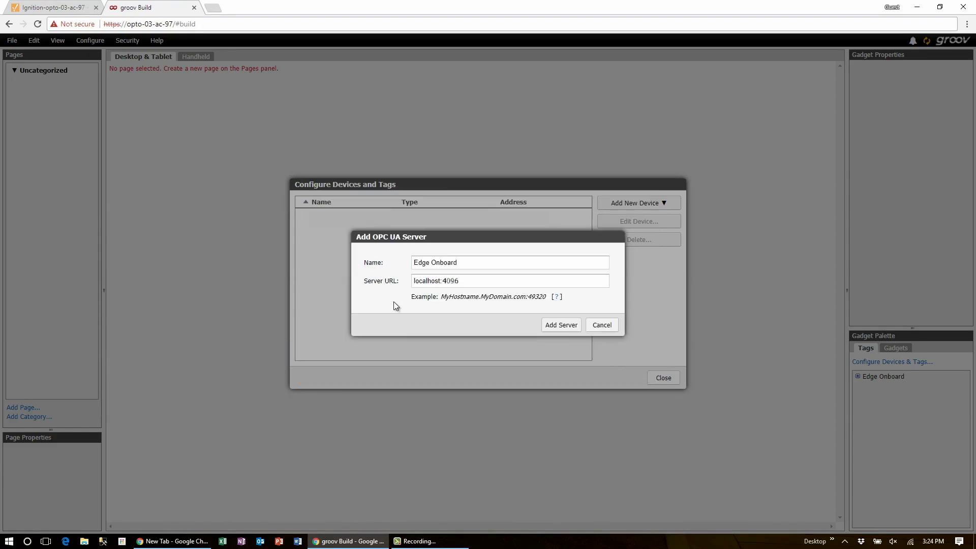
{"action": "left_click", "coordinate": [555, 324]}
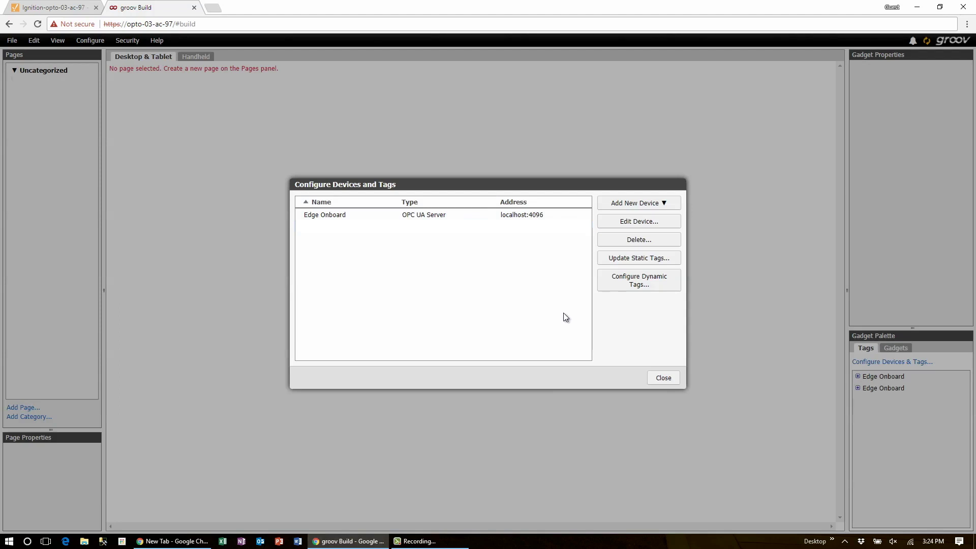
{"action": "left_click", "coordinate": [662, 378]}
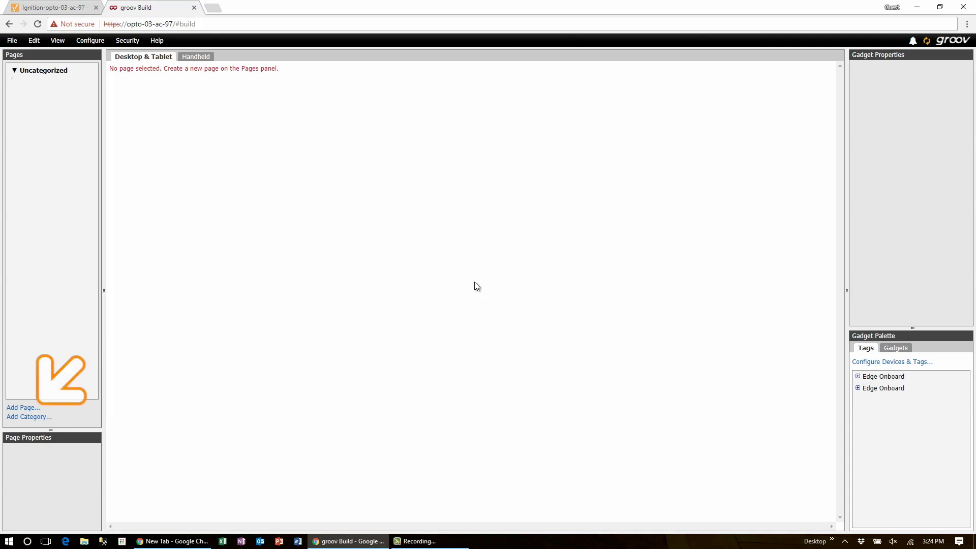
Add a page named Home with a black background color
{"action": "left_click", "coordinate": [22, 407]}
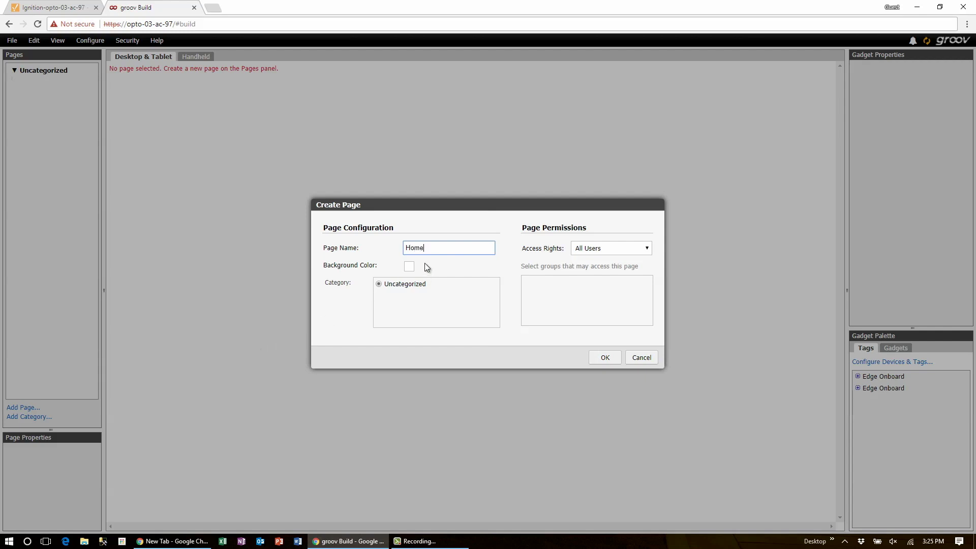
{"action": "left_click", "coordinate": [406, 269]}
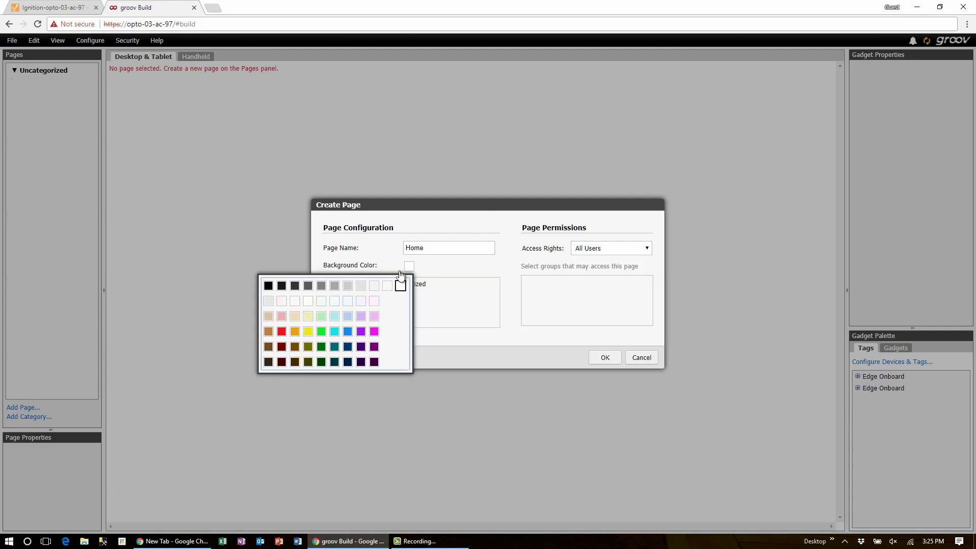
{"action": "left_click", "coordinate": [269, 286]}
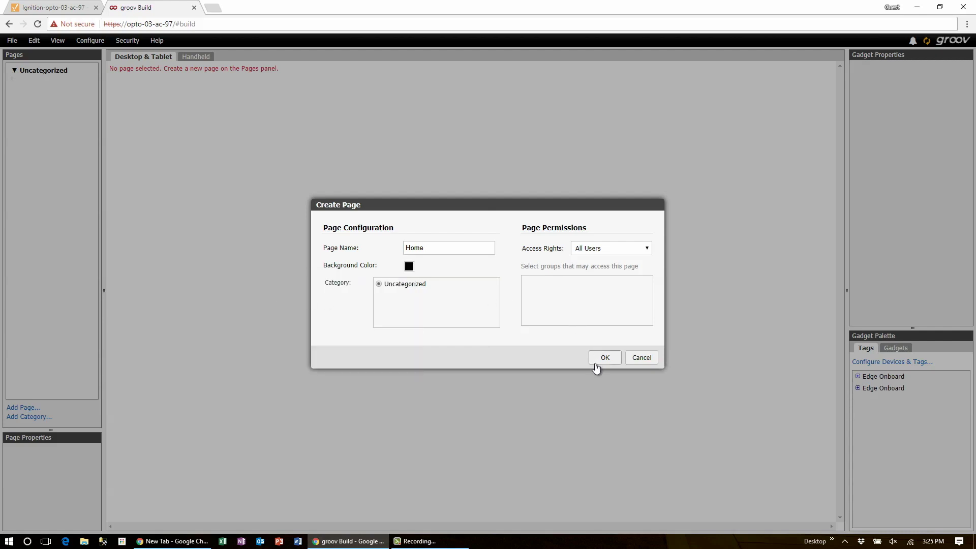
{"action": "left_click", "coordinate": [604, 358]}
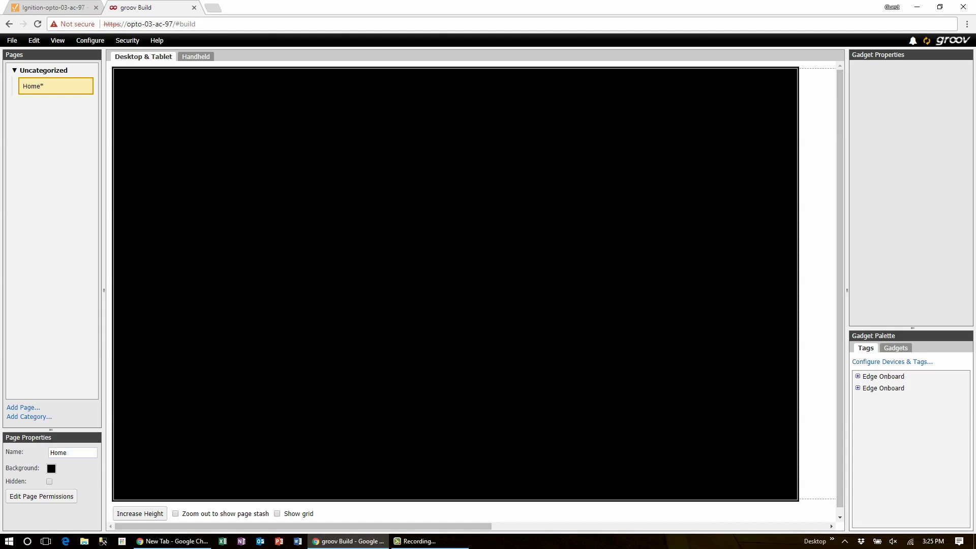
Place a line header labelled 'AB PLC' at the top left, then drop in a video gadget
{"action": "left_click", "coordinate": [895, 348]}
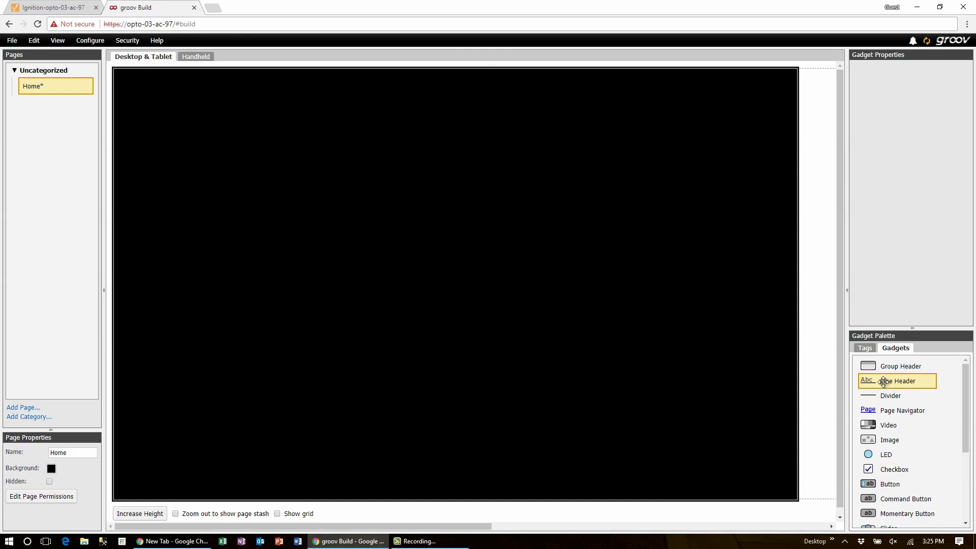
{"action": "left_click_drag", "start_coordinate": [884, 381], "coordinate": [148, 79]}
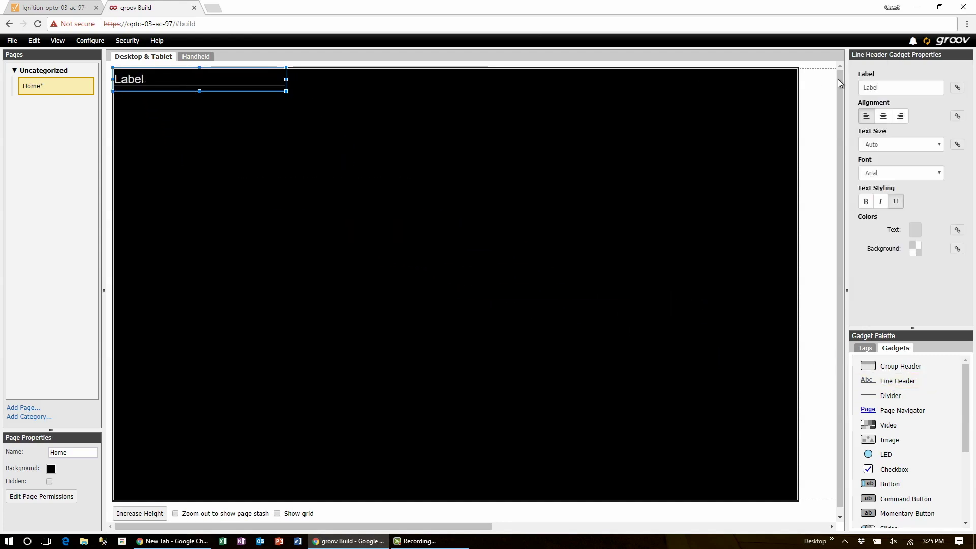
{"action": "double_click", "coordinate": [886, 89]}
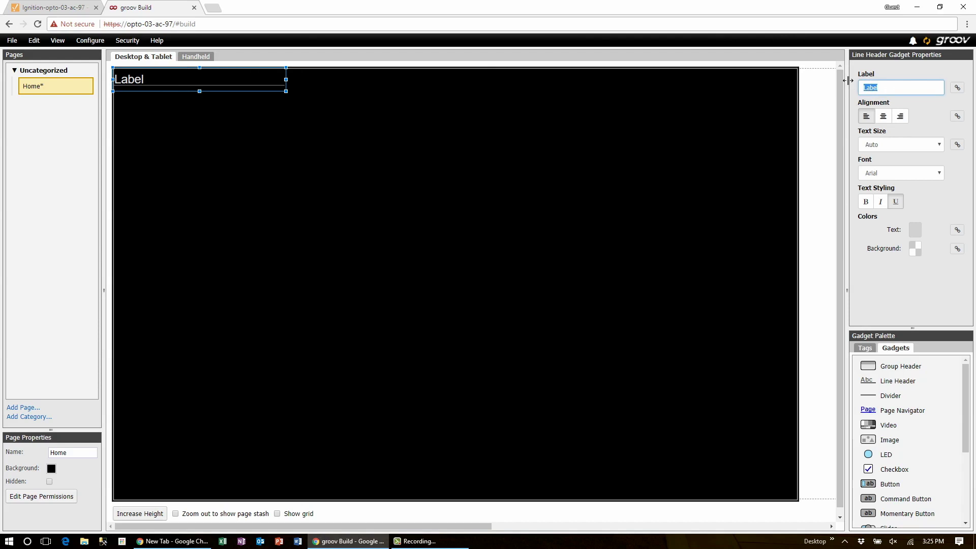
{"action": "type", "text": "AB PLC"}
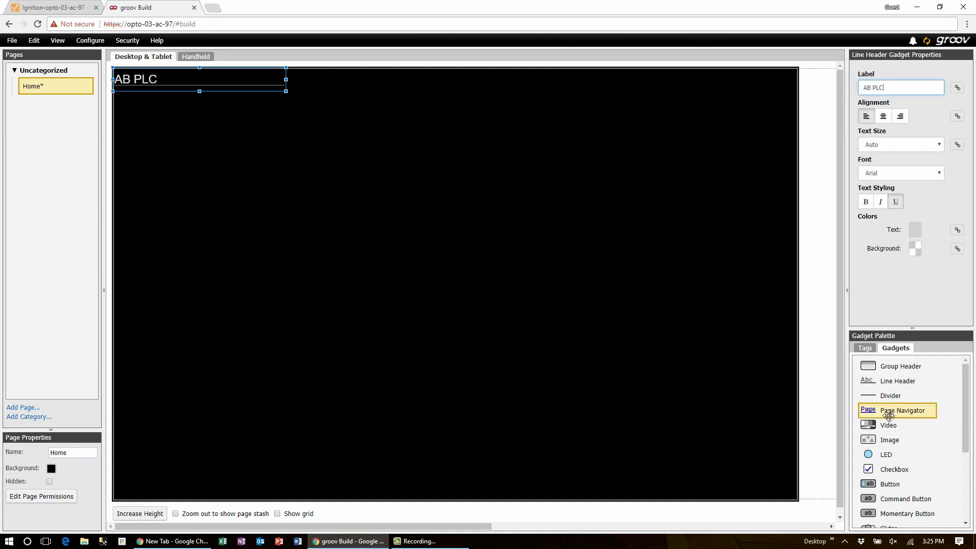
{"action": "left_click_drag", "start_coordinate": [888, 424], "coordinate": [430, 154]}
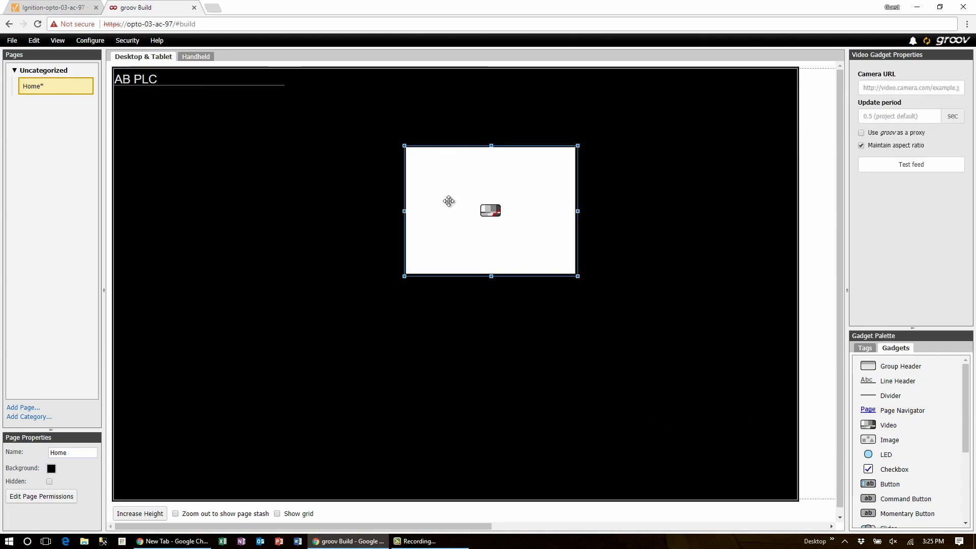
Paste the PLC camera feed URL into the video gadget and move it up and right
{"action": "left_click", "coordinate": [921, 87]}
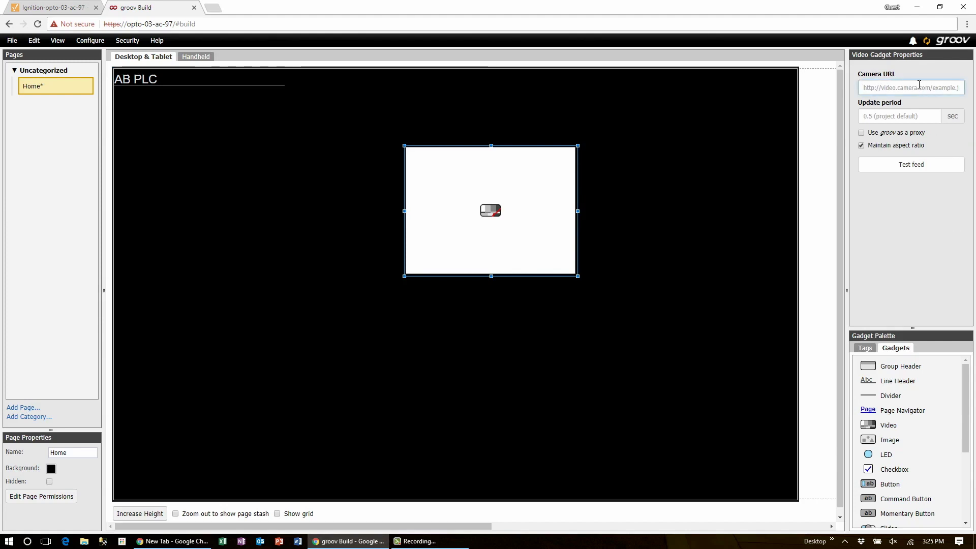
{"action": "key", "text": "ctrl+v"}
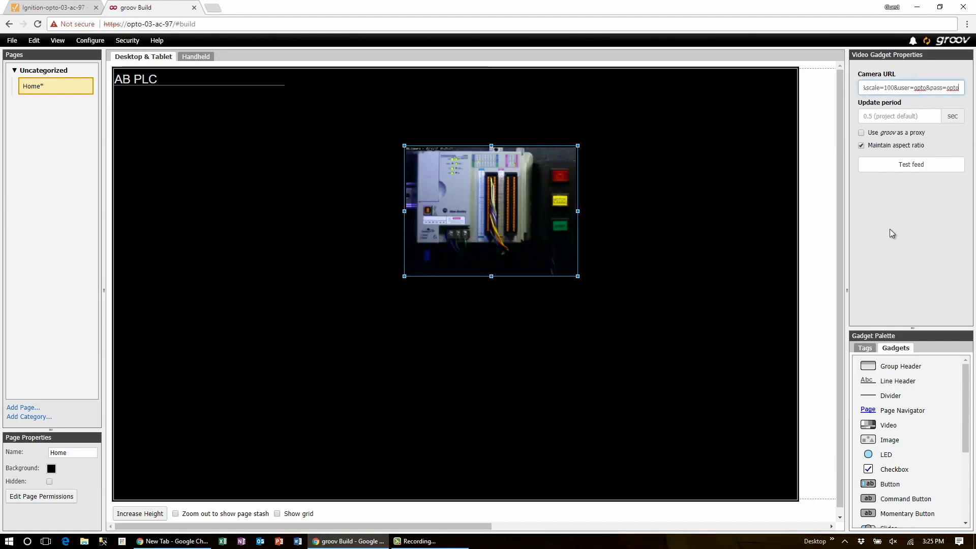
{"action": "left_click", "coordinate": [892, 234]}
{"action": "left_click_drag", "start_coordinate": [482, 213], "coordinate": [584, 189]}
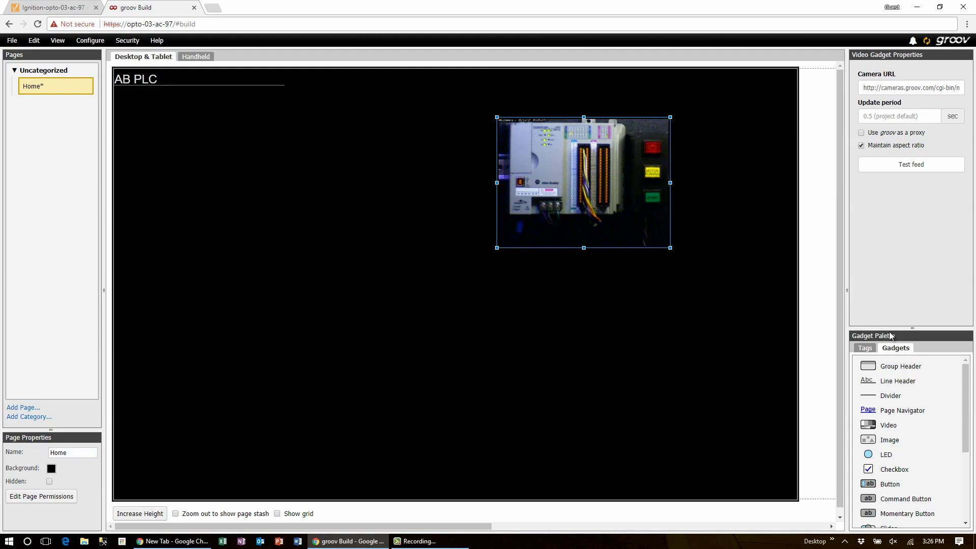
In the Tags list, expand Edge Onboard > Static Tags > Devices > AB PLC
{"action": "left_click_drag", "start_coordinate": [893, 327], "coordinate": [884, 186]}
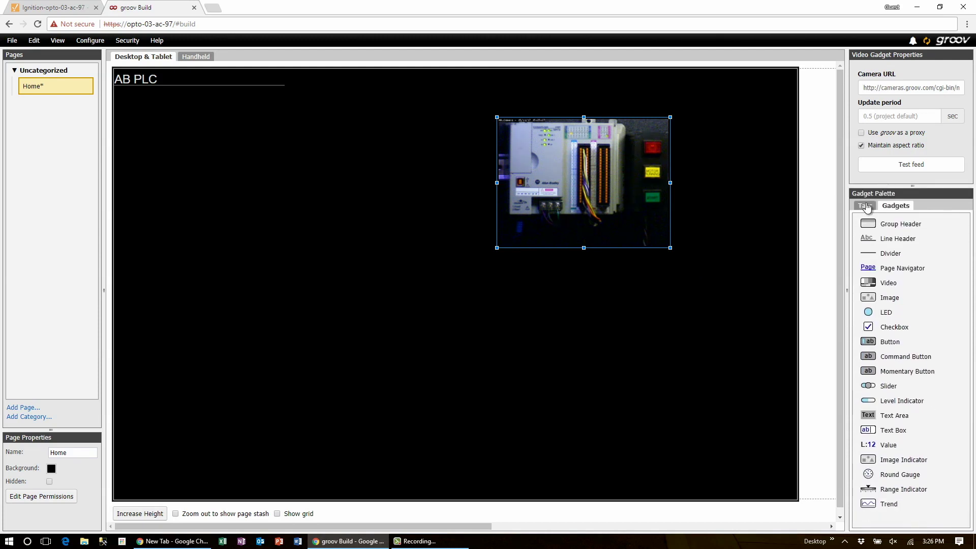
{"action": "left_click", "coordinate": [865, 205]}
{"action": "left_click", "coordinate": [859, 235]}
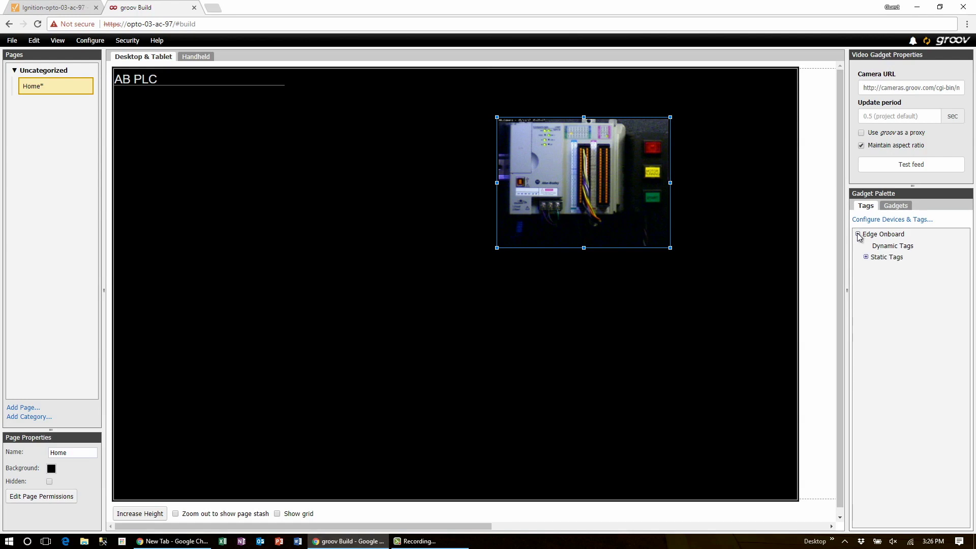
{"action": "left_click", "coordinate": [866, 257]}
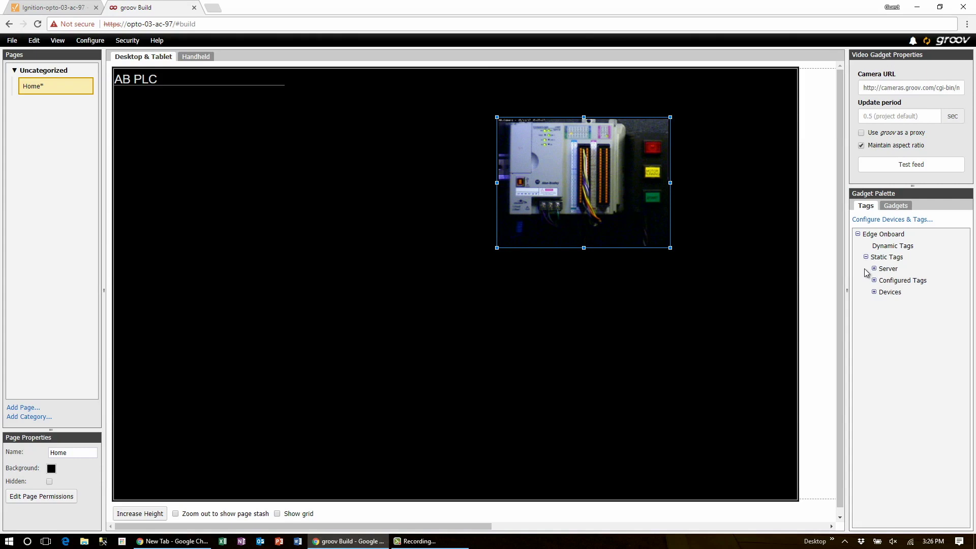
{"action": "left_click", "coordinate": [874, 292]}
{"action": "left_click", "coordinate": [882, 304]}
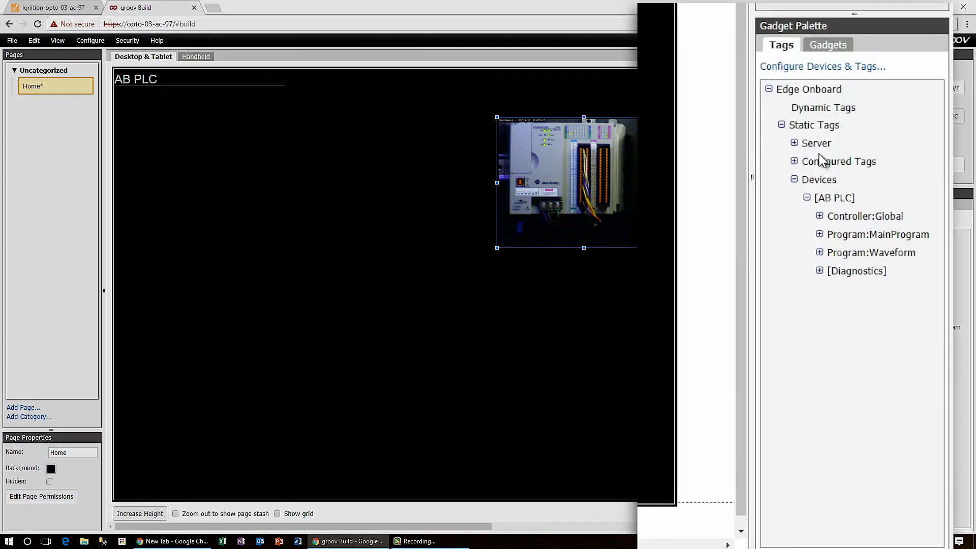
Place a Button gadget bound to the Controller:Global doLED tag on the Home page
{"action": "left_click", "coordinate": [820, 216]}
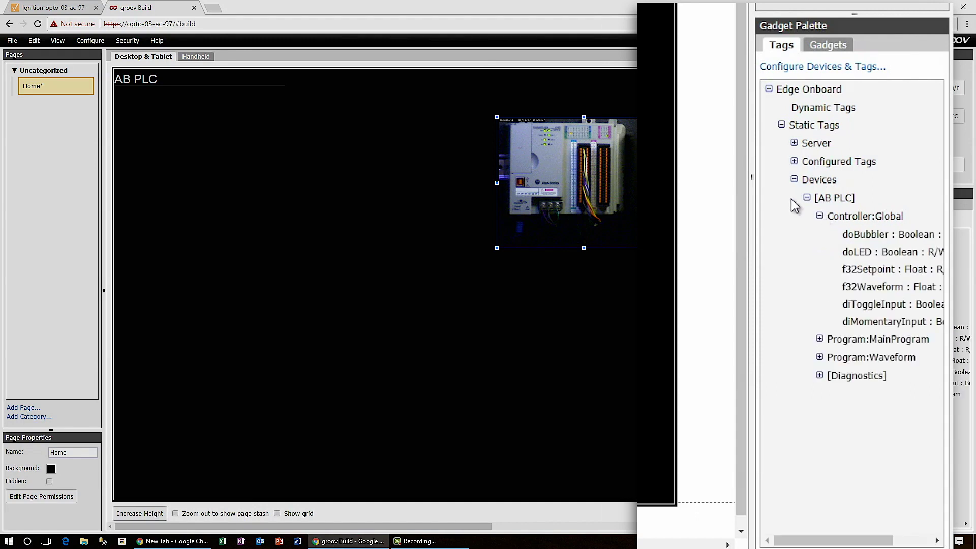
{"action": "left_click_drag", "start_coordinate": [752, 177], "coordinate": [676, 182]}
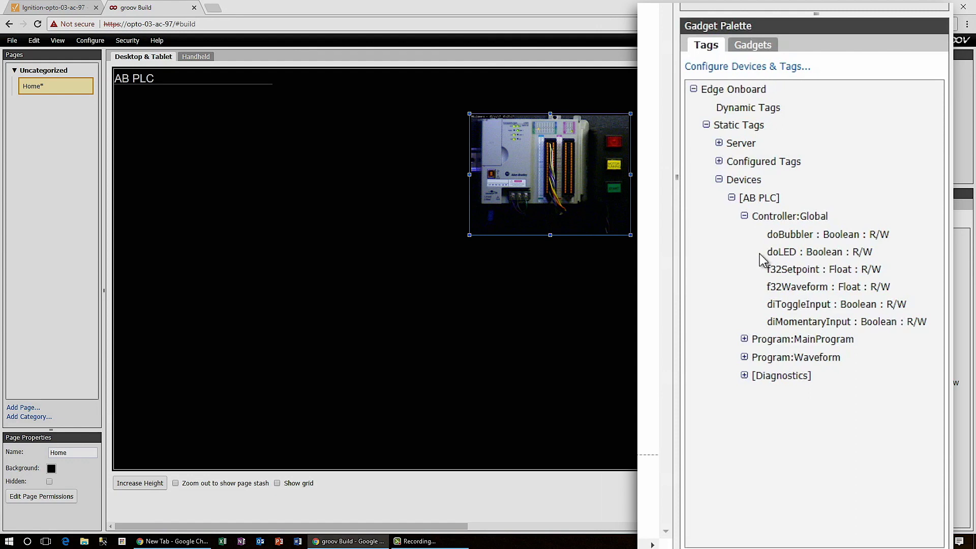
{"action": "left_click", "coordinate": [796, 258]}
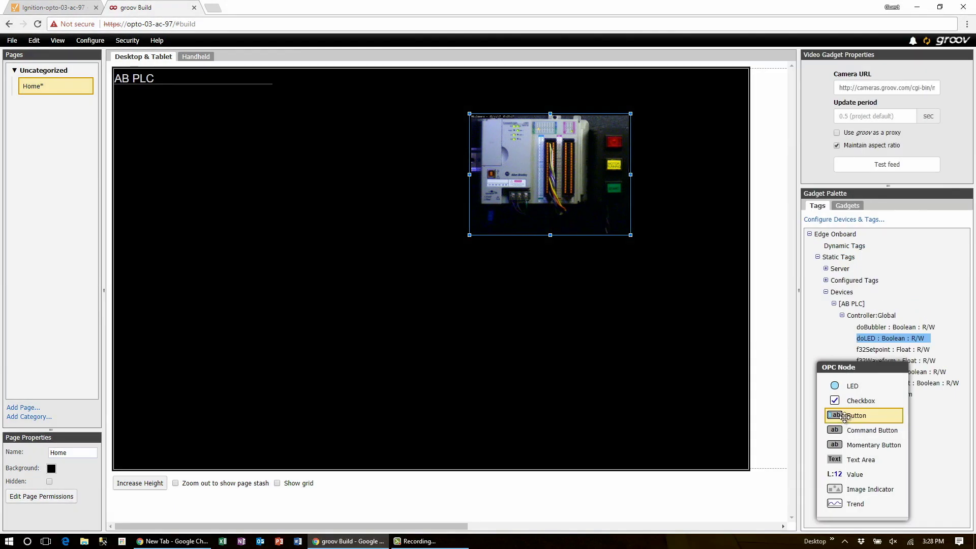
{"action": "left_click_drag", "start_coordinate": [844, 417], "coordinate": [288, 147]}
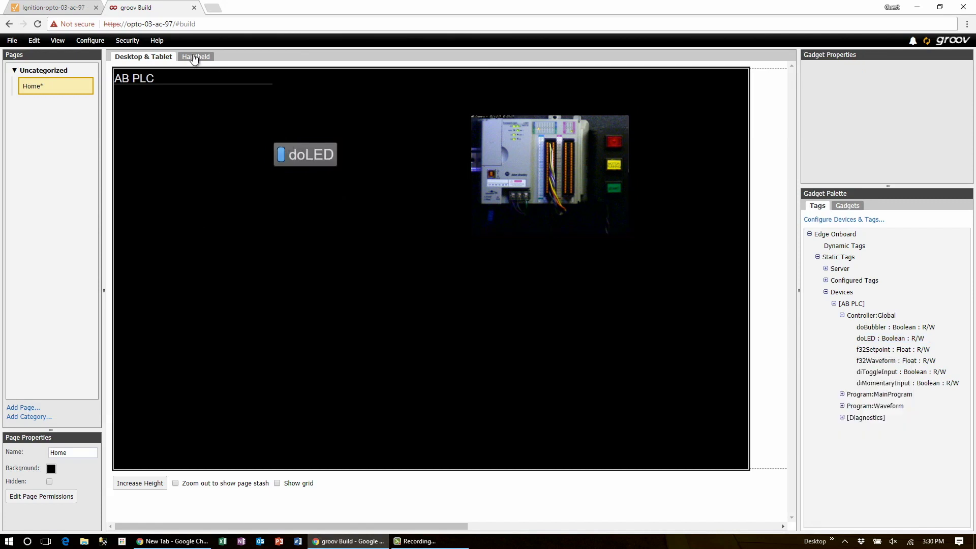
In the Handheld layout, stack the doLED button beneath the camera feed, then return to Desktop & Tablet
{"action": "left_click", "coordinate": [193, 57]}
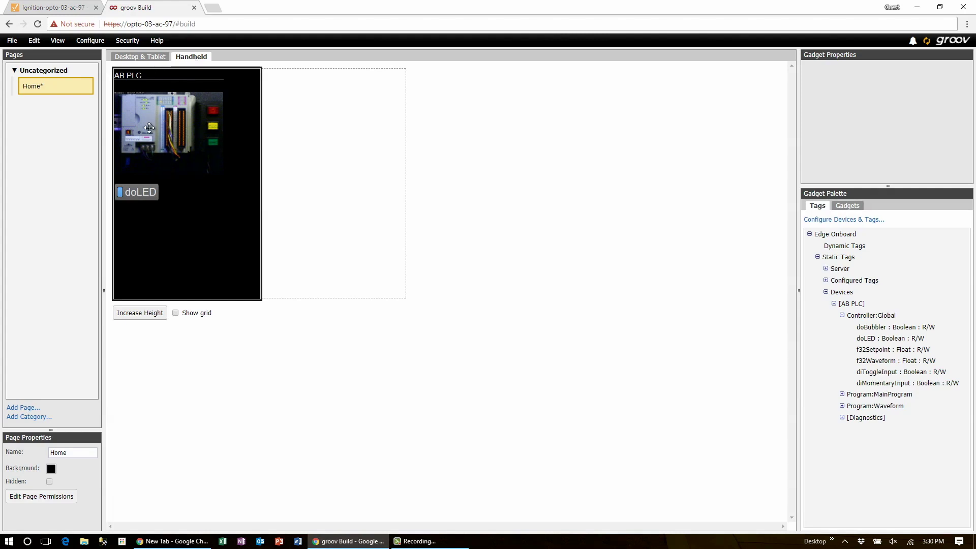
{"action": "left_click_drag", "start_coordinate": [149, 127], "coordinate": [167, 132]}
{"action": "left_click_drag", "start_coordinate": [139, 194], "coordinate": [185, 213]}
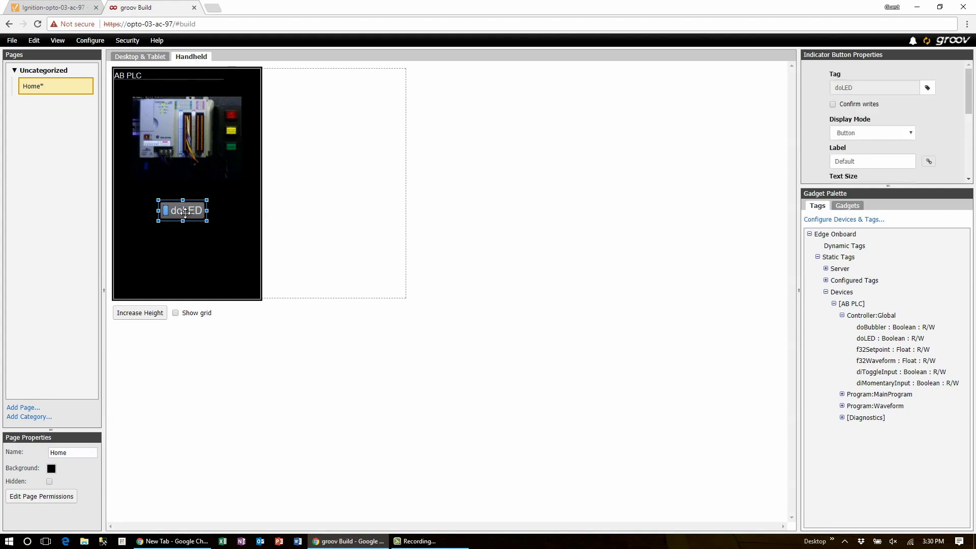
{"action": "left_click", "coordinate": [192, 130]}
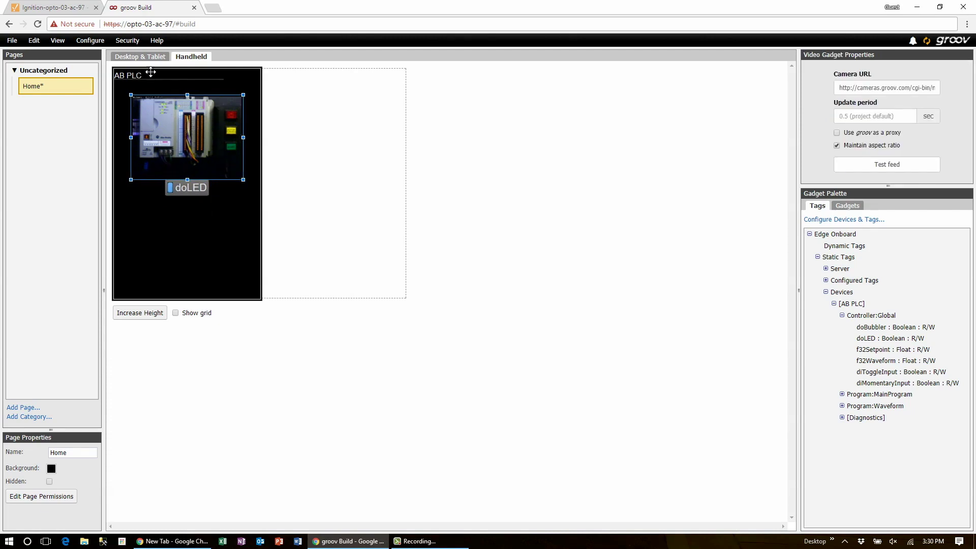
{"action": "left_click", "coordinate": [137, 57]}
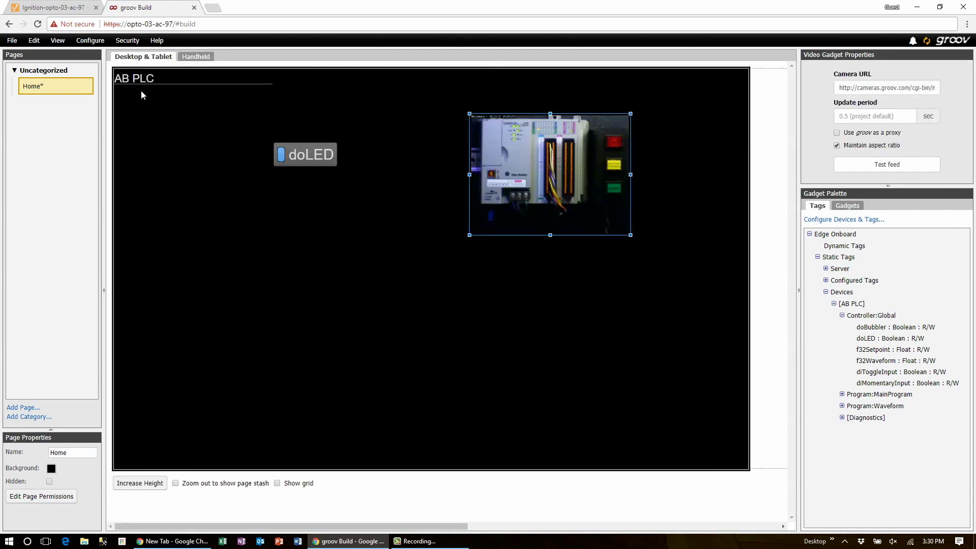
Save all changes and switch to groov View
{"action": "left_click", "coordinate": [15, 41]}
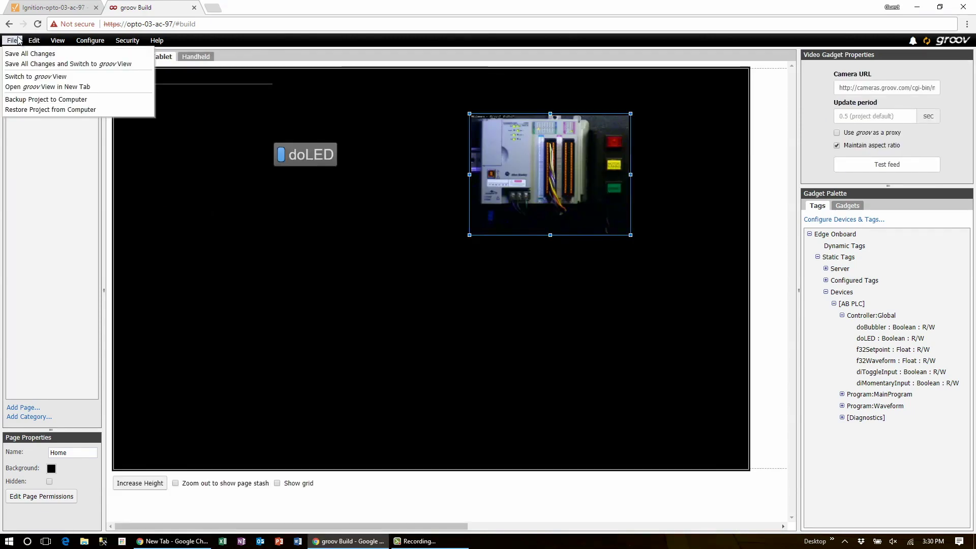
{"action": "left_click", "coordinate": [17, 65]}
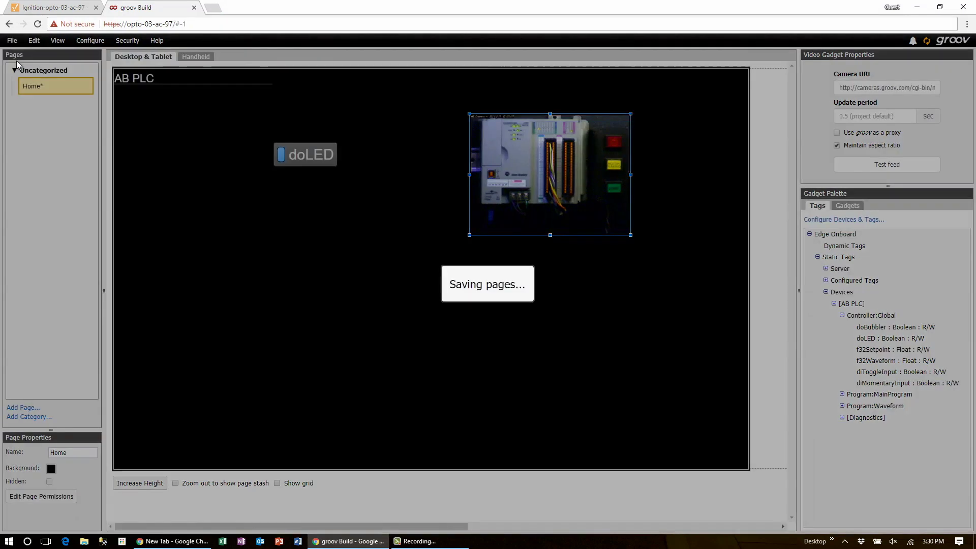